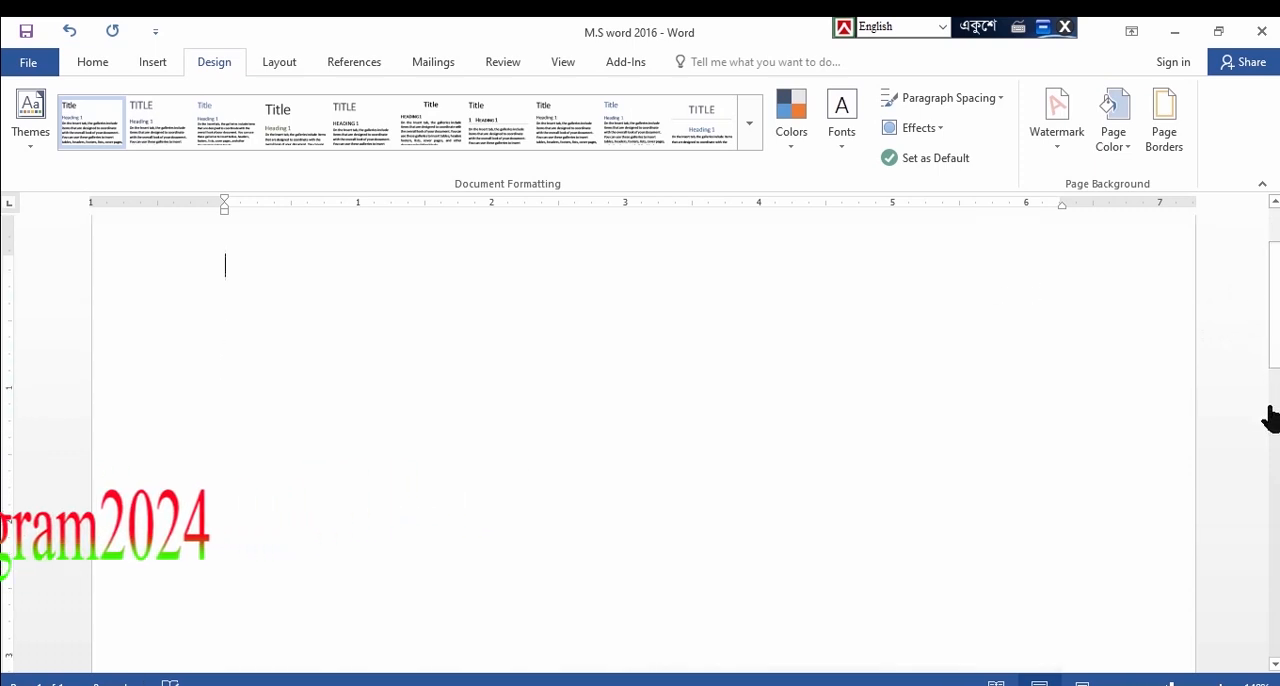
Insert 18 blank paragraphs to extend the document downward
drag(1275, 335, 1275, 466)
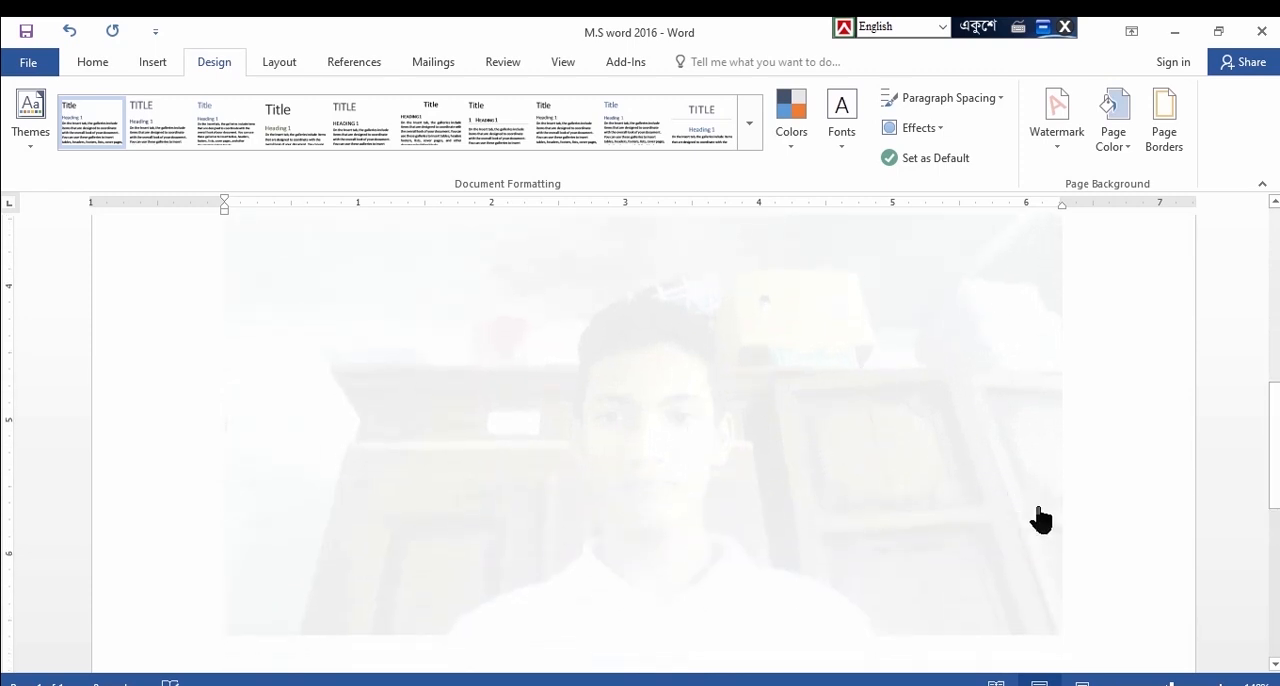
drag(1275, 450, 1274, 572)
scroll(1028, 577, up, 10)
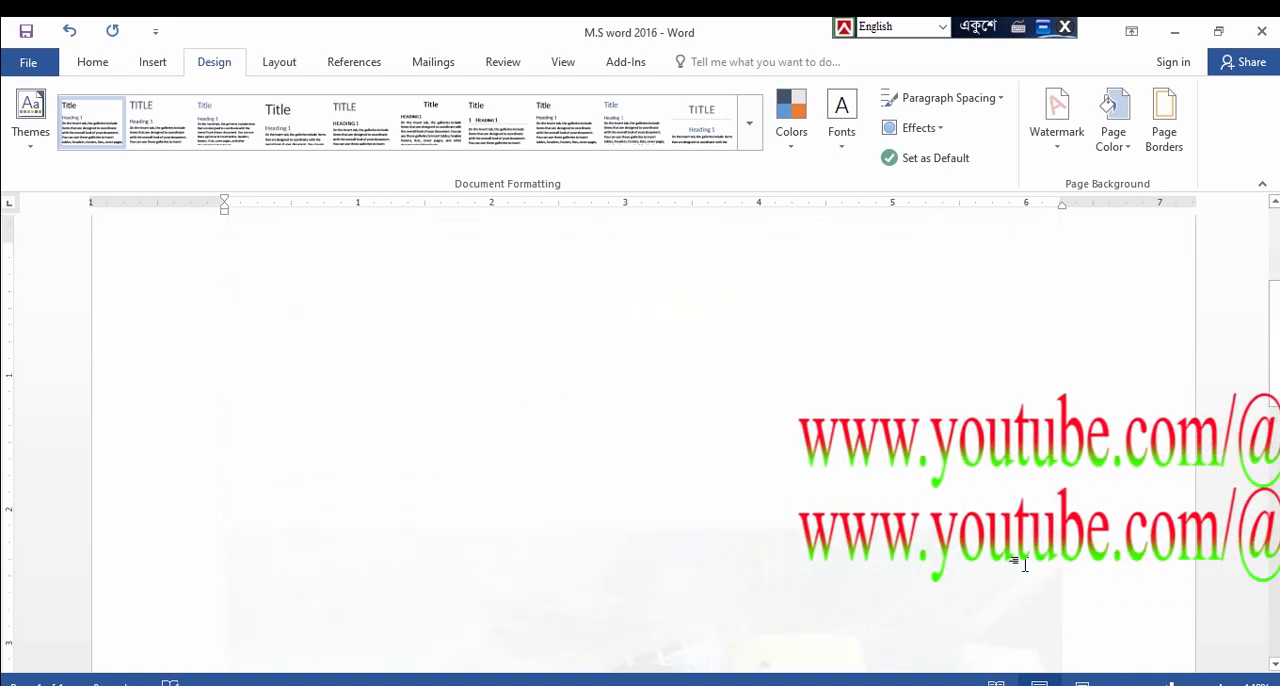
key(Return)
key(Return)
key(Return)
key(Return)
key(Return)
key(Return)
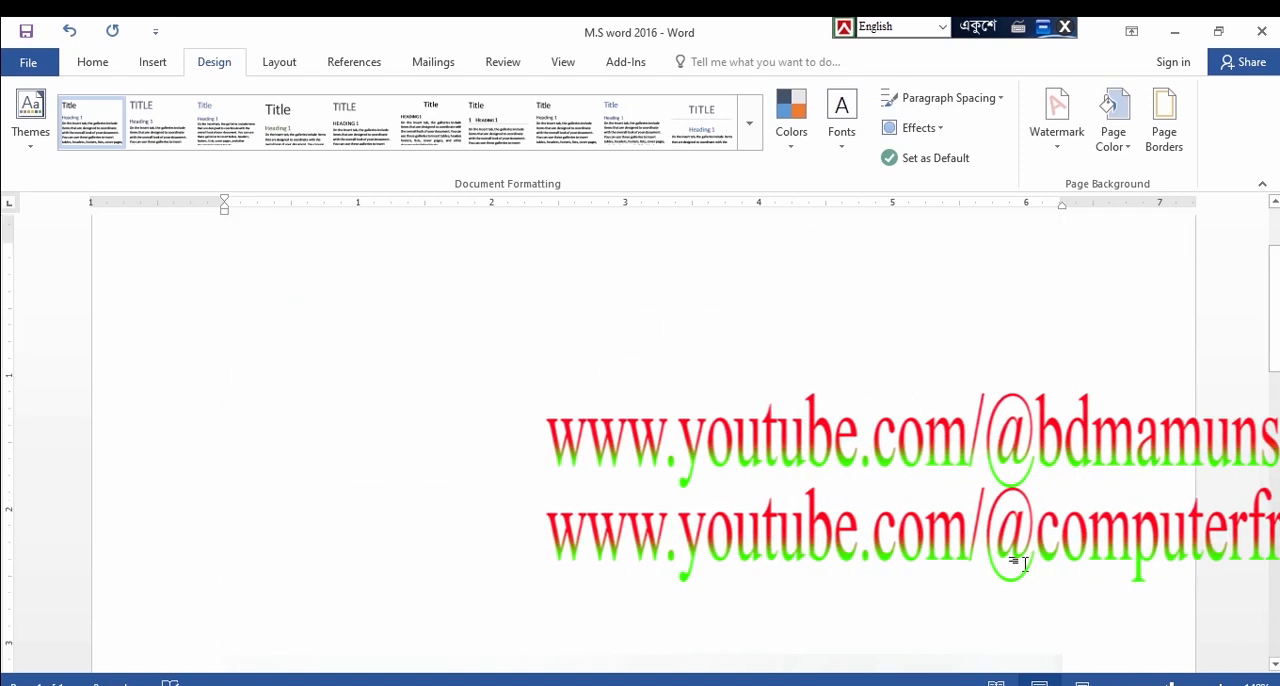
key(Return)
key(Return)
key(Return)
key(Return)
key(Return)
key(Return)
key(Return)
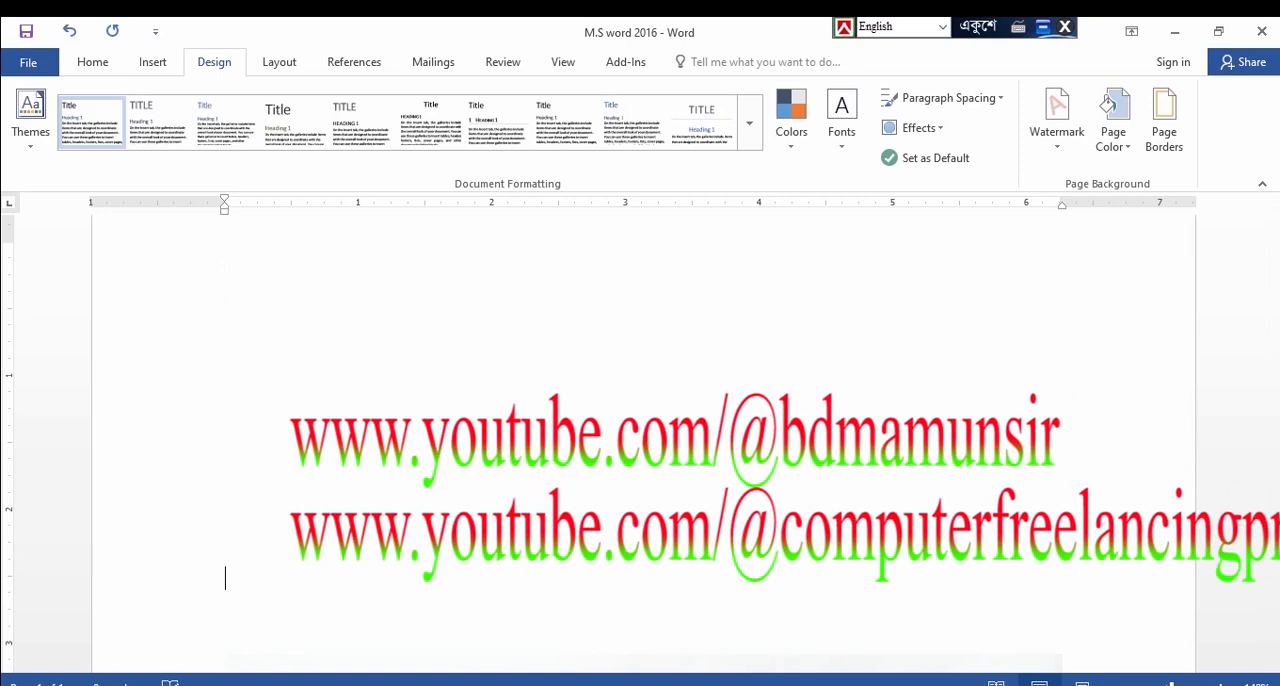
key(Return)
key(Return)
key(Return)
key(Return)
key(Return)
key(Return)
key(Return)
key(Return)
key(Return)
key(Return)
key(Return)
key(Return)
key(Return)
key(Return)
key(Return)
key(Return)
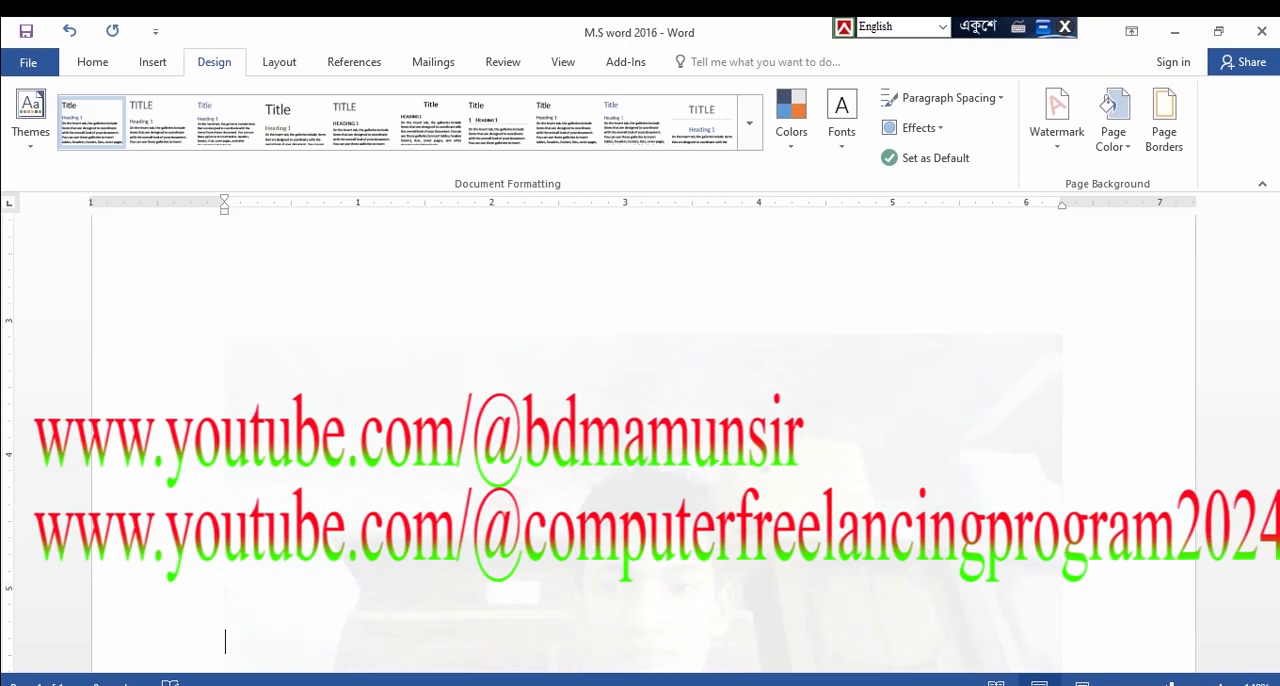
key(Return)
key(Return)
key(Return)
key(Return)
key(Return)
key(Return)
key(Return)
key(Return)
key(Return)
key(Return)
key(Return)
key(Return)
key(Return)
key(Return)
key(Return)
key(Return)
key(Return)
key(Return)
key(Return)
key(Return)
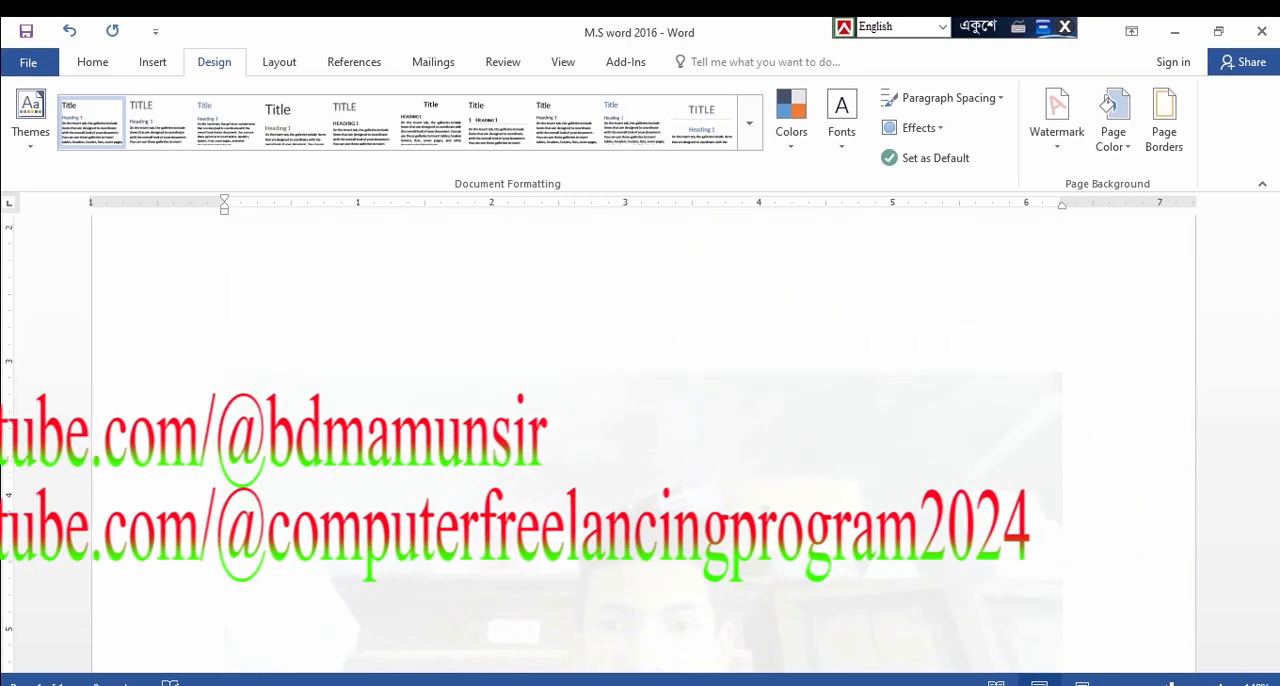
key(Return)
key(Return)
key(Return)
key(Return)
key(Return)
key(Return)
key(Return)
key(Return)
key(Return)
key(Return)
key(Return)
key(Return)
key(Return)
key(Return)
key(Return)
key(Return)
key(Return)
key(Return)
key(Return)
key(Return)
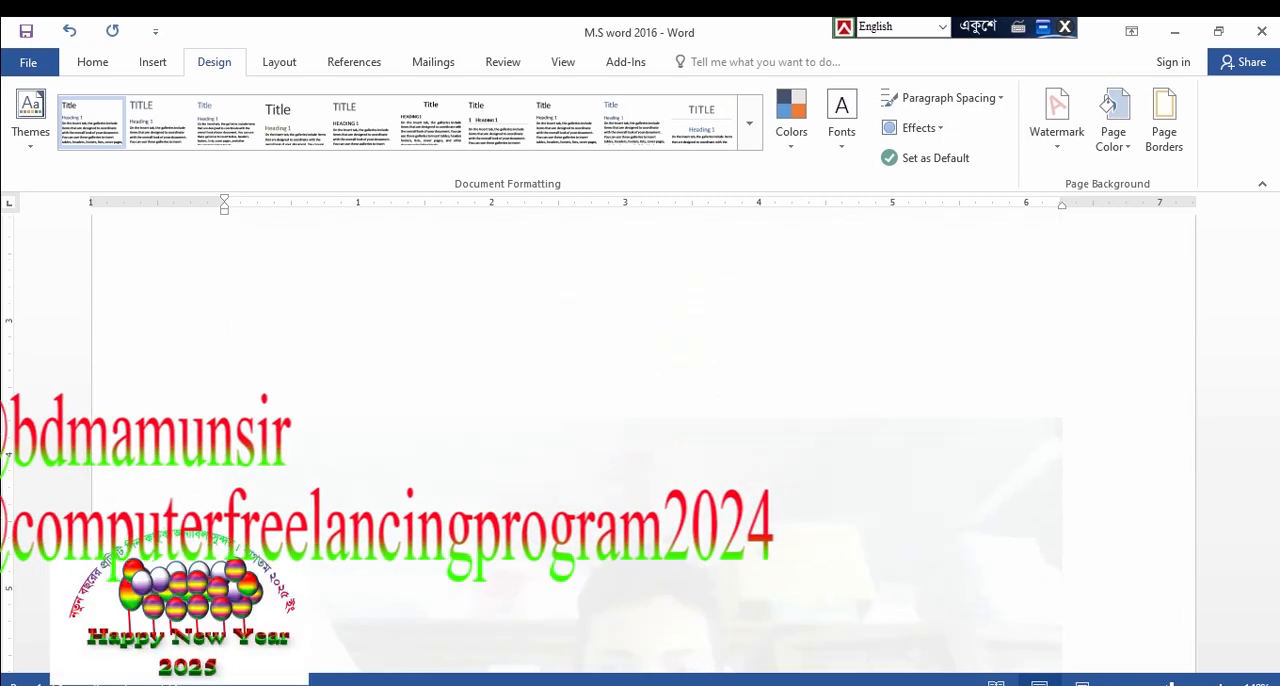
key(Return)
key(Return)
key(Return)
key(Return)
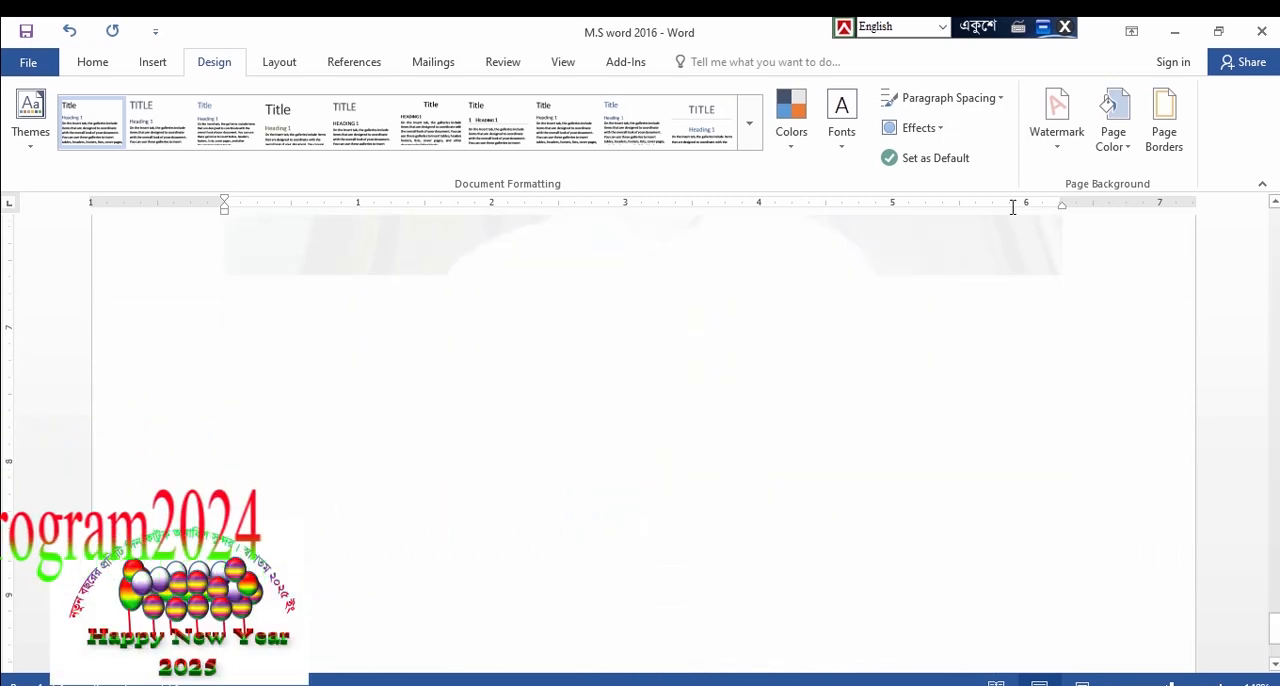
Remove the watermark from the document
click(1058, 150)
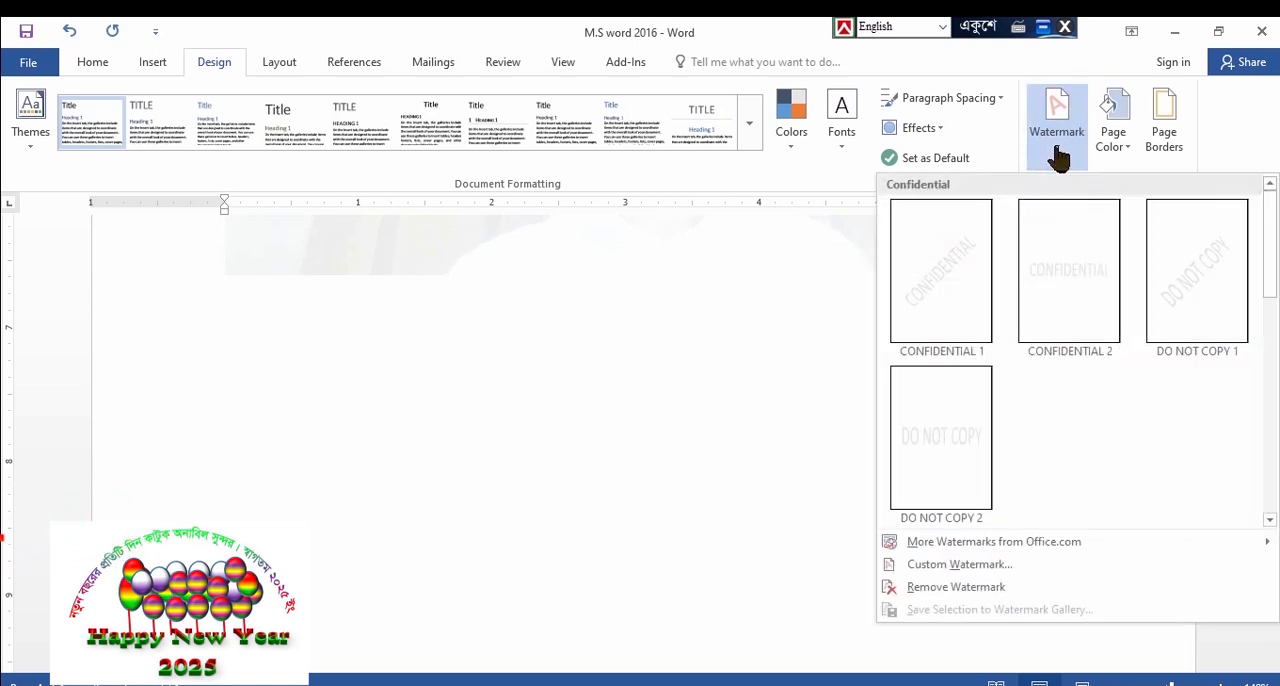
click(916, 588)
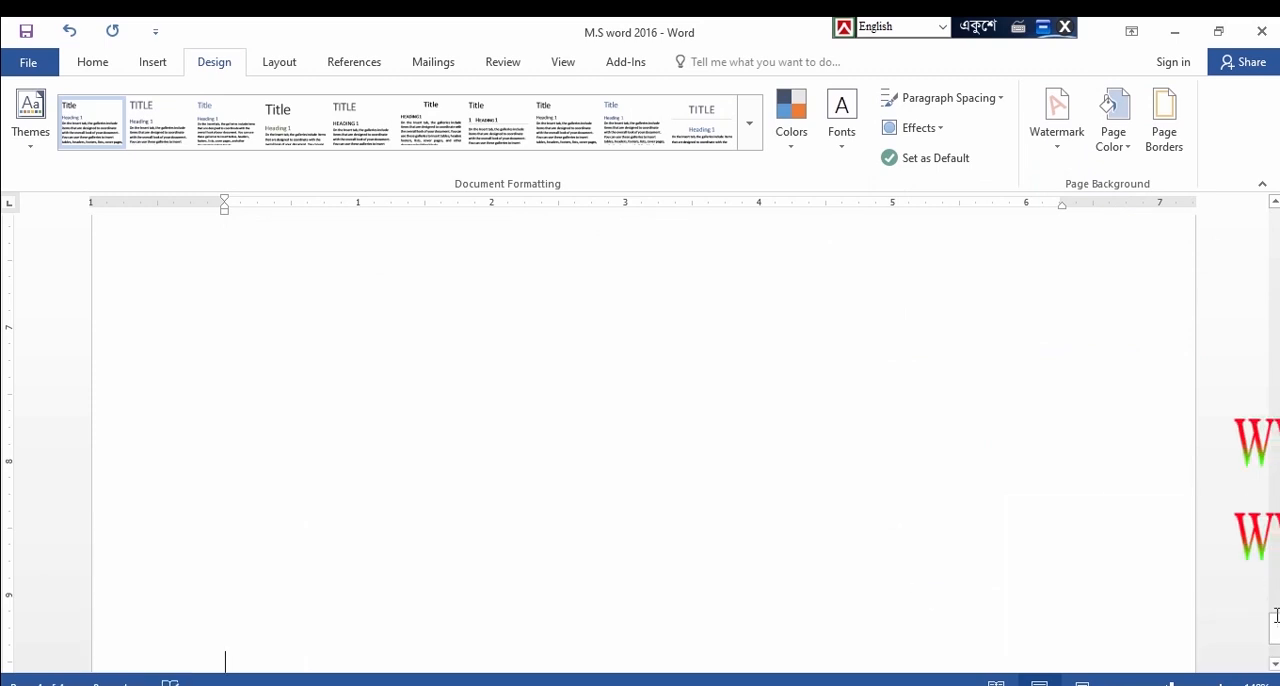
Add a custom diagonal text watermark showing a person's name in Calibri, semitransparent
drag(1274, 636, 1275, 620)
drag(1275, 440, 1268, 220)
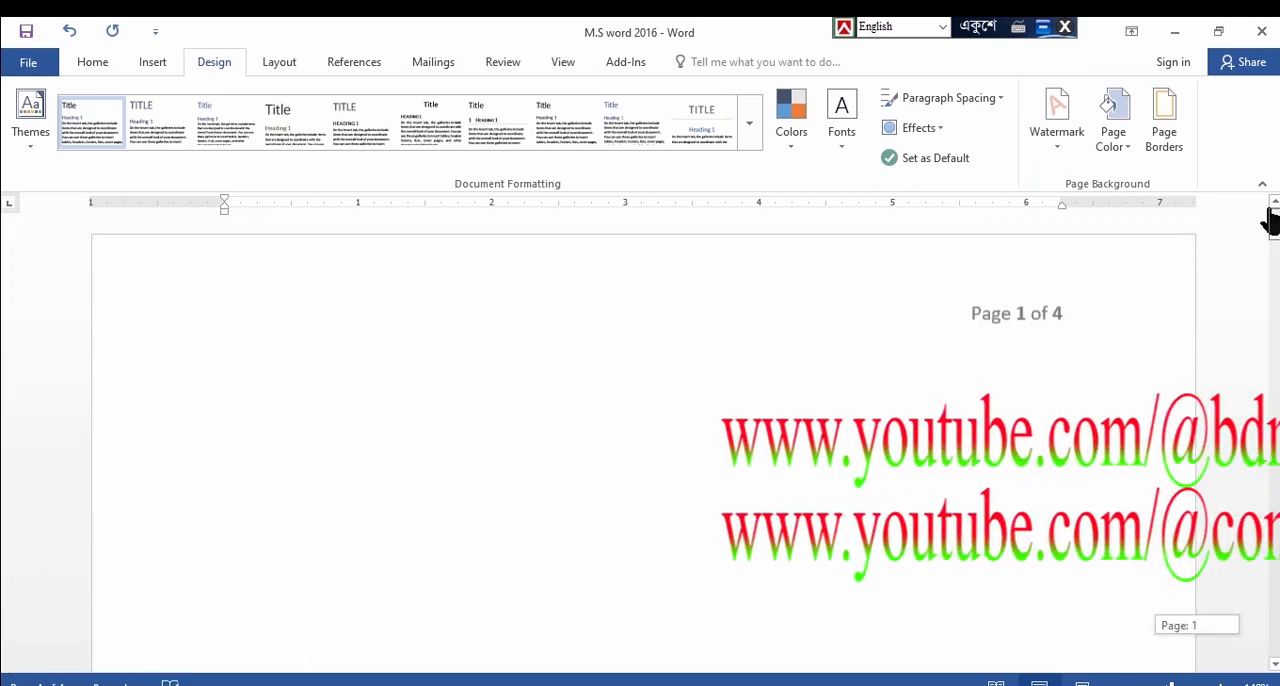
click(1060, 157)
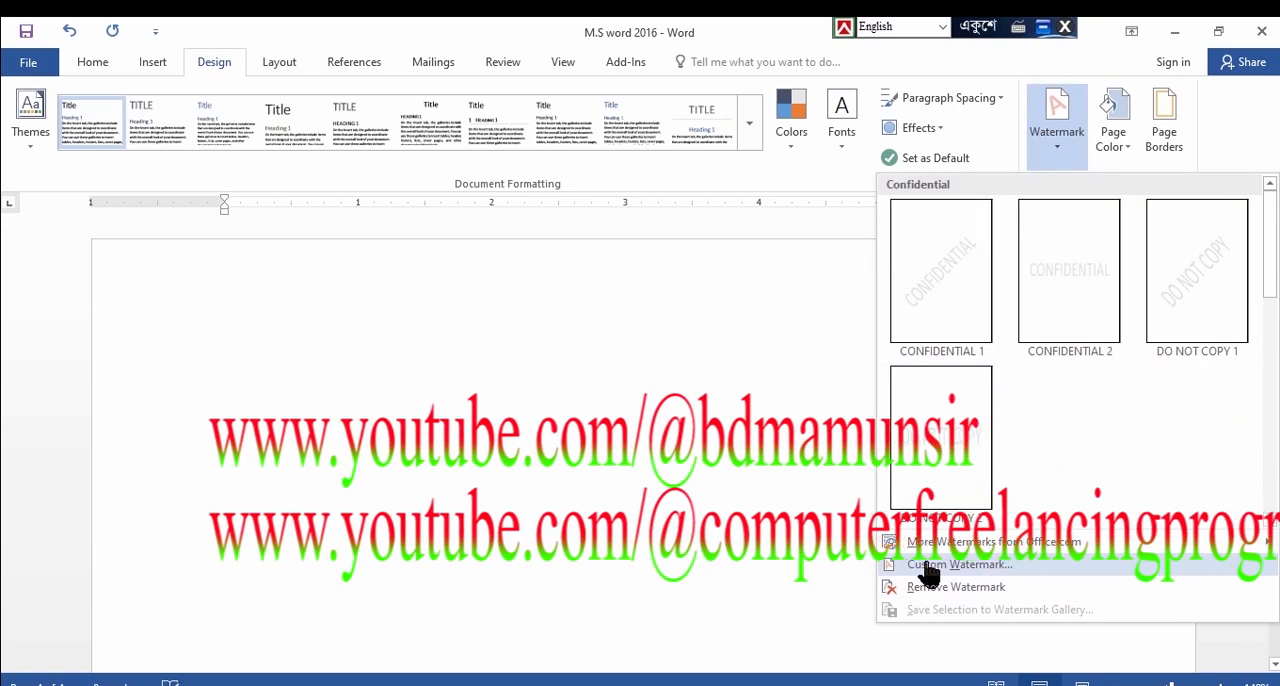
click(926, 566)
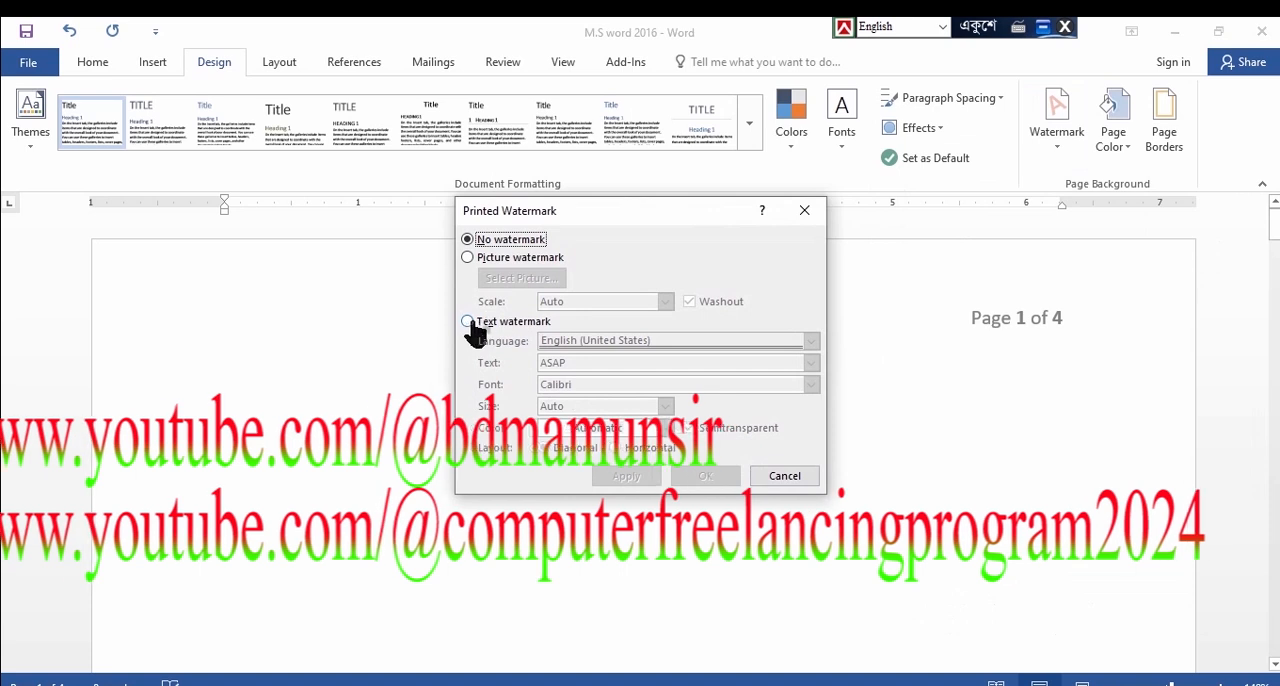
click(467, 322)
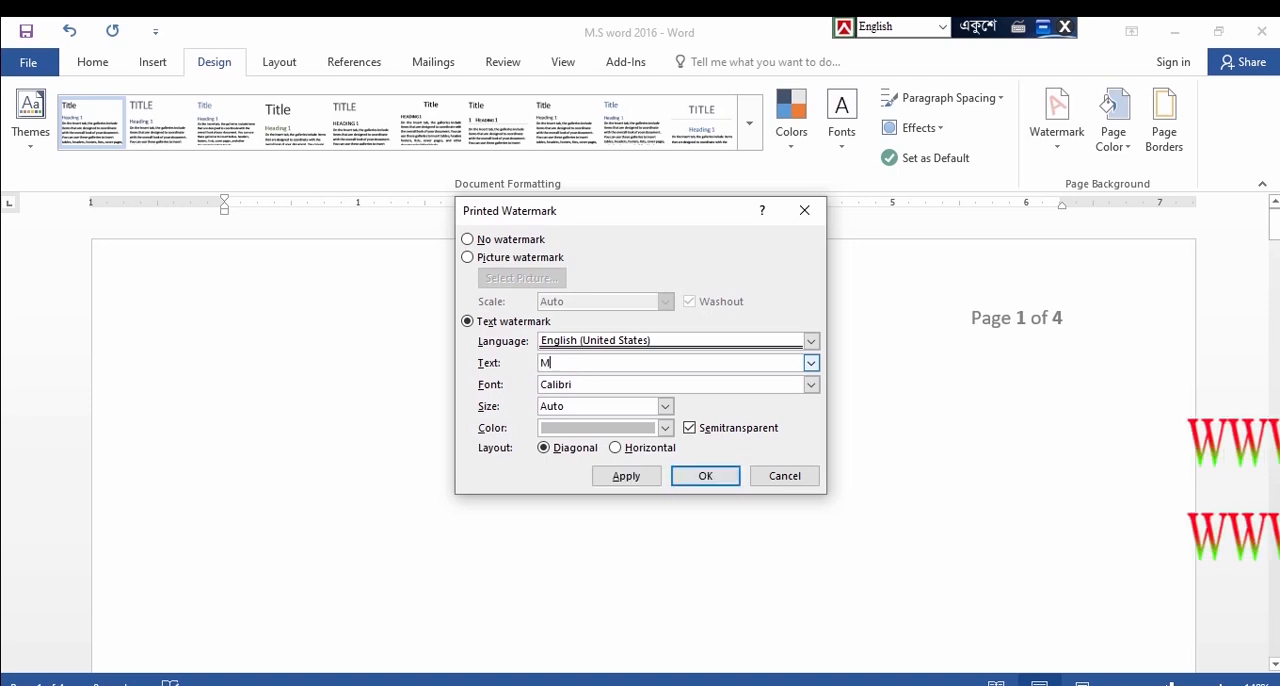
text(Mu)
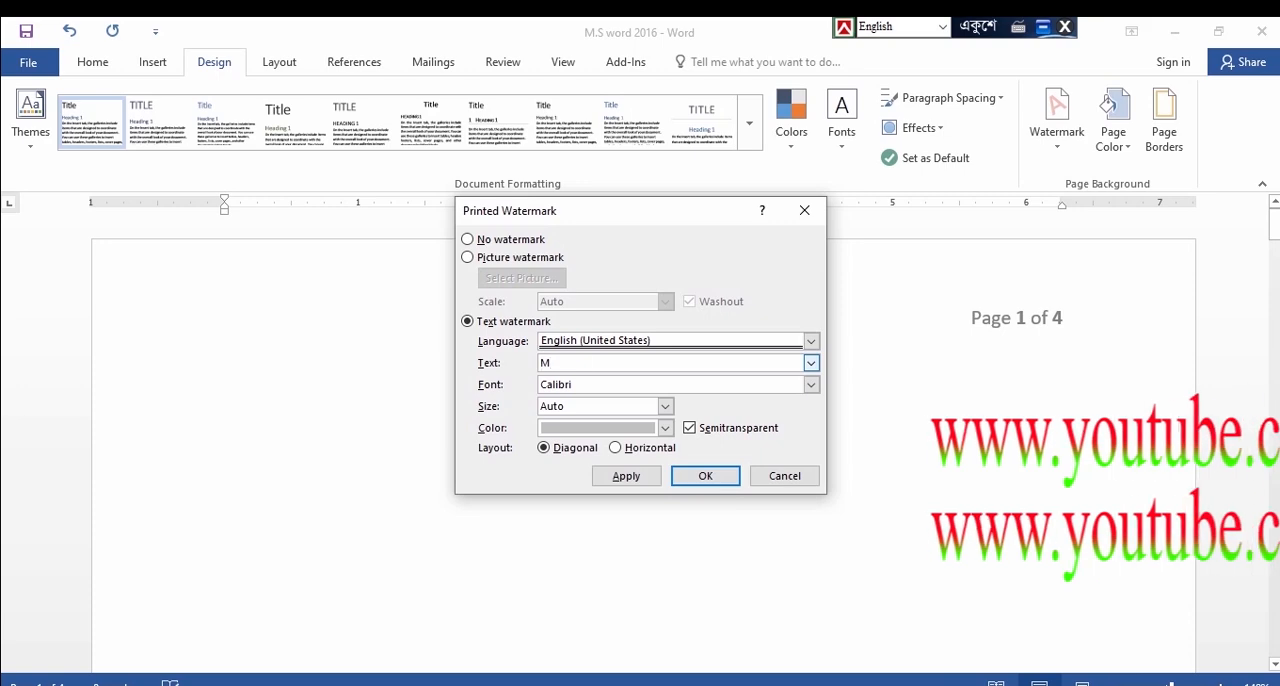
text(nem)
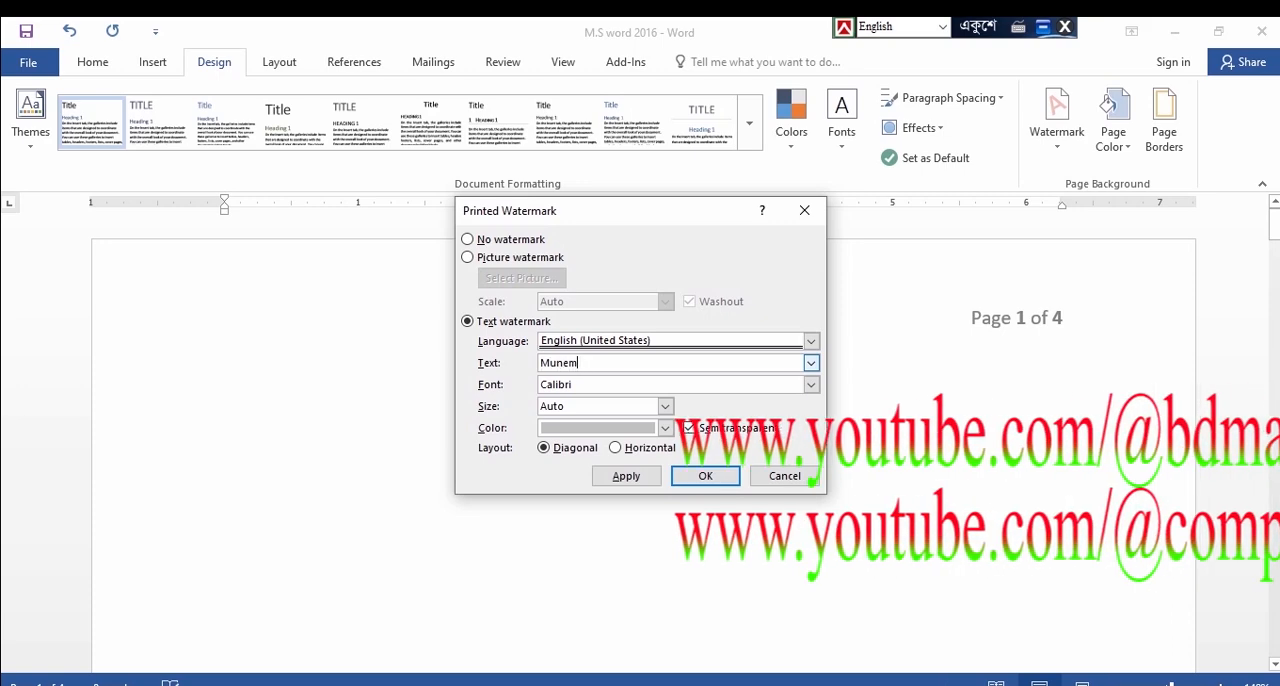
key(BackSpace)
key(BackSpace)
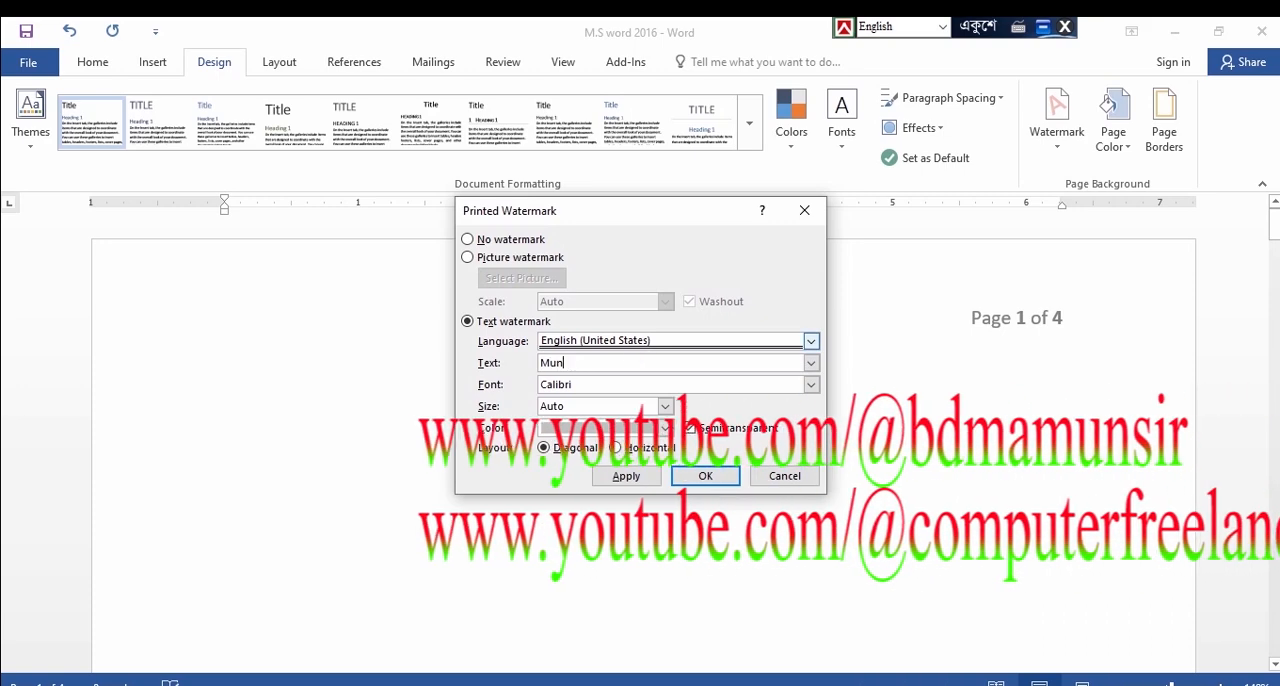
text(em)
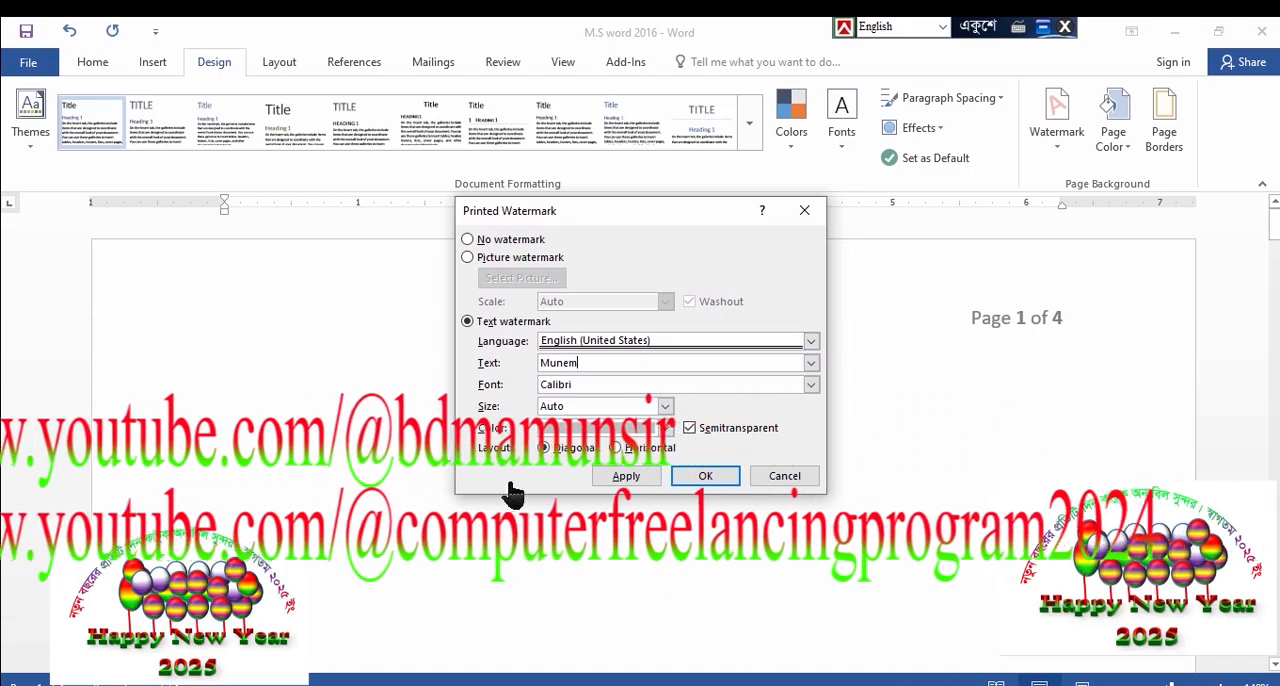
click(706, 478)
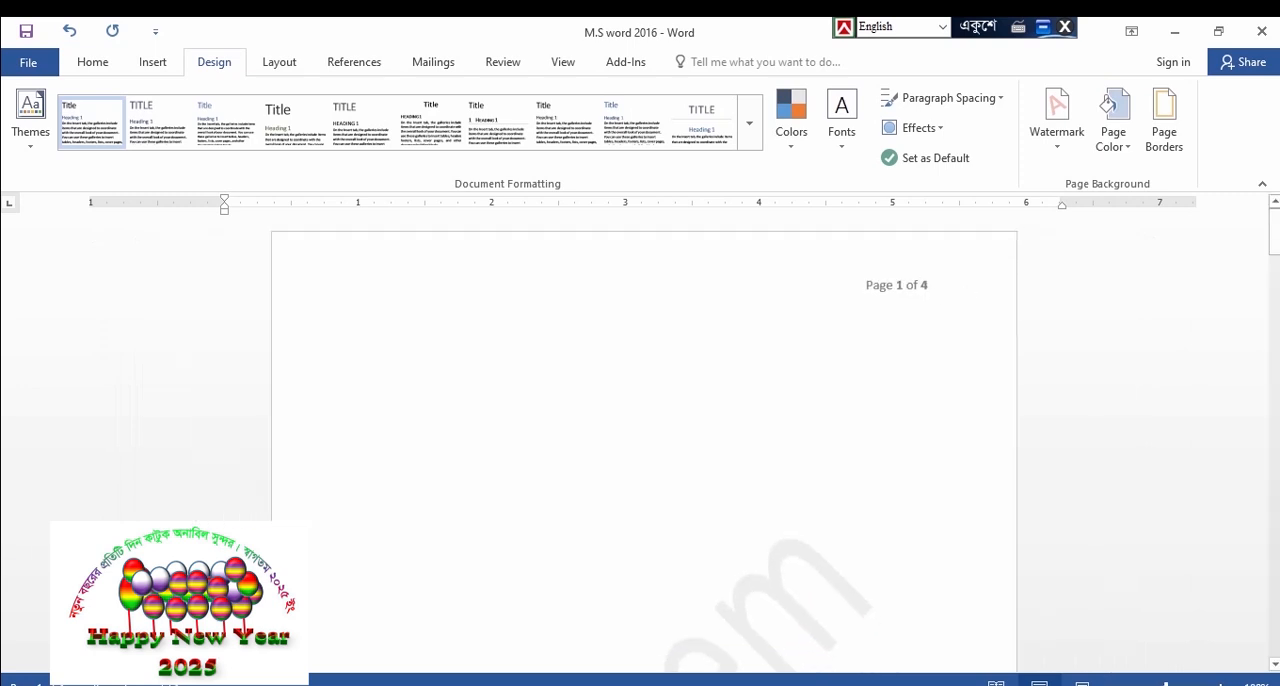
Remove the custom text watermark from the pages
scroll(644, 450, down, 4)
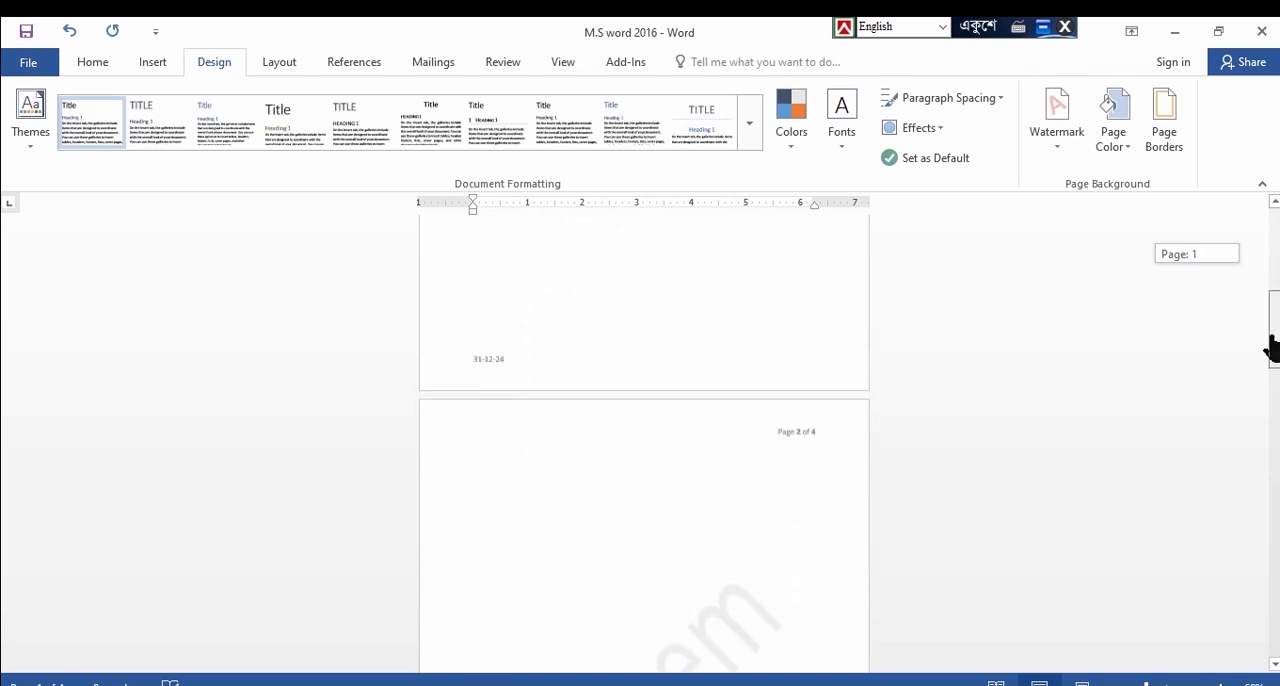
drag(1274, 400, 1274, 380)
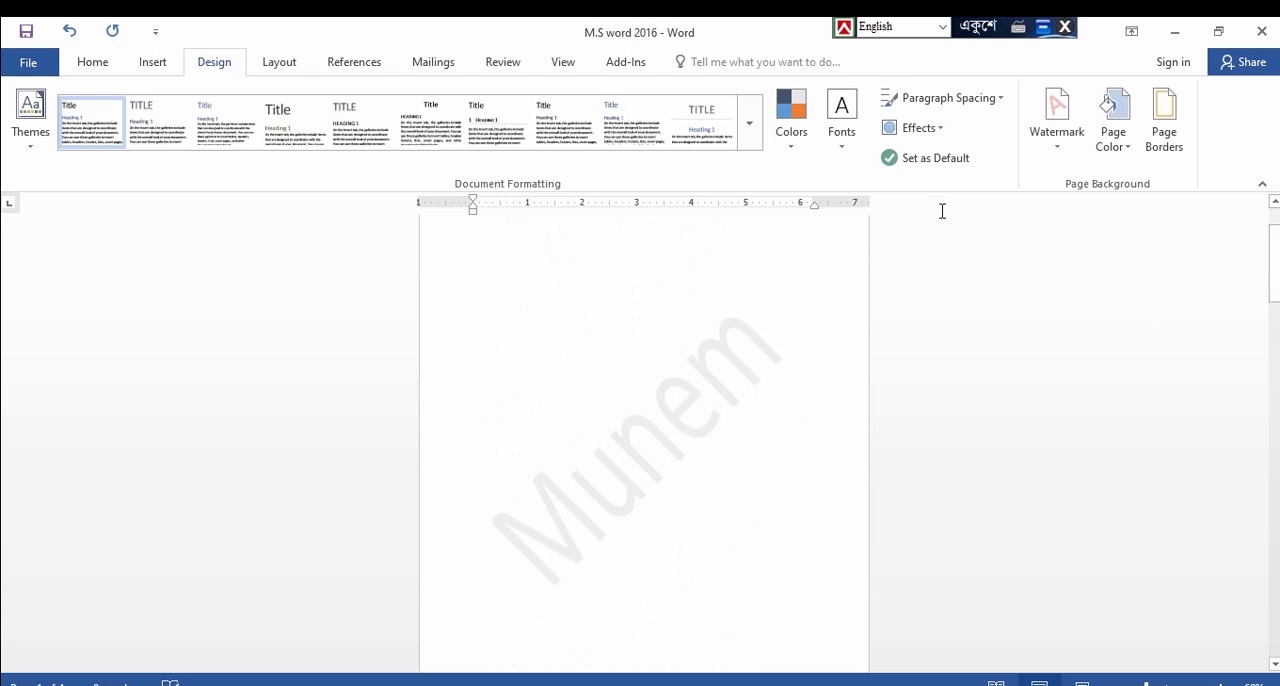
click(1059, 165)
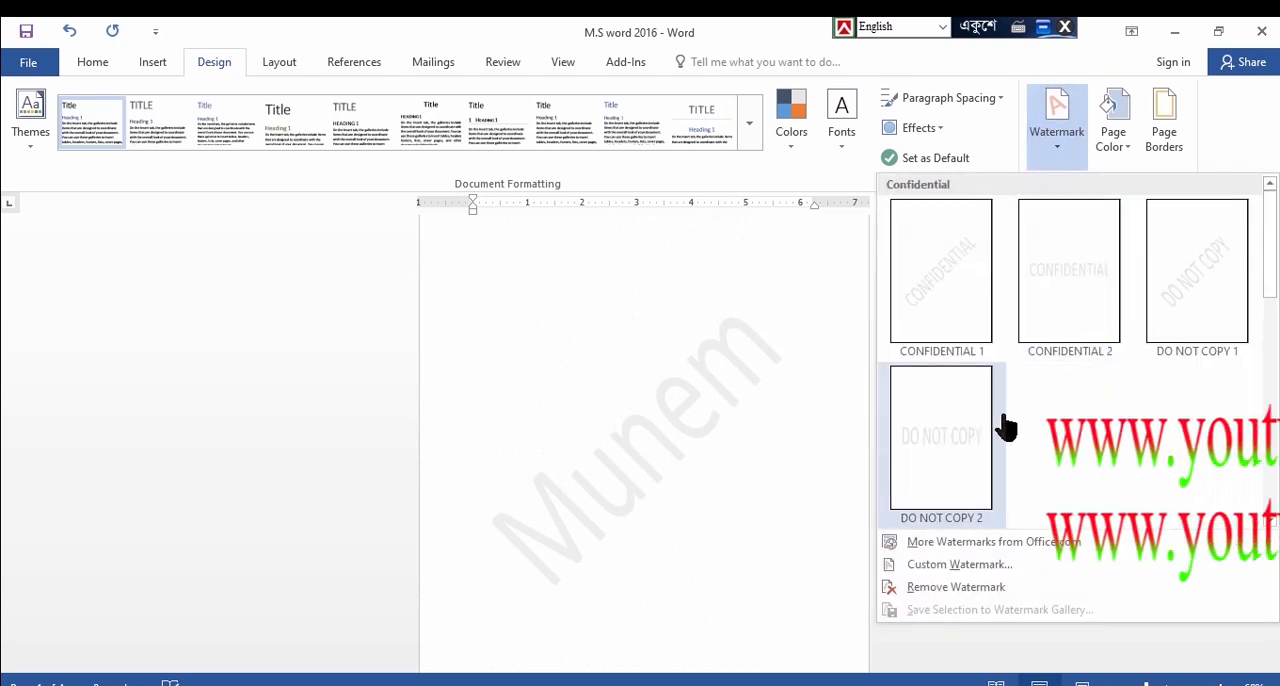
click(896, 588)
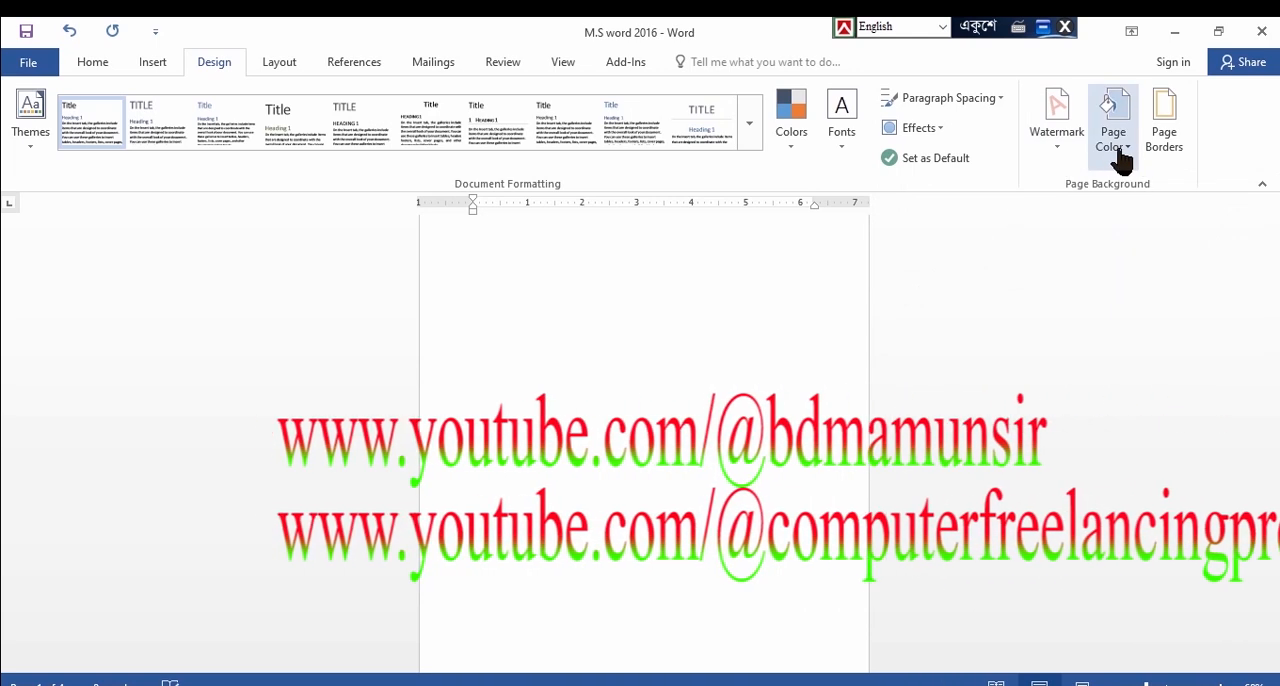
Set the page colour to the standard Green
click(1120, 150)
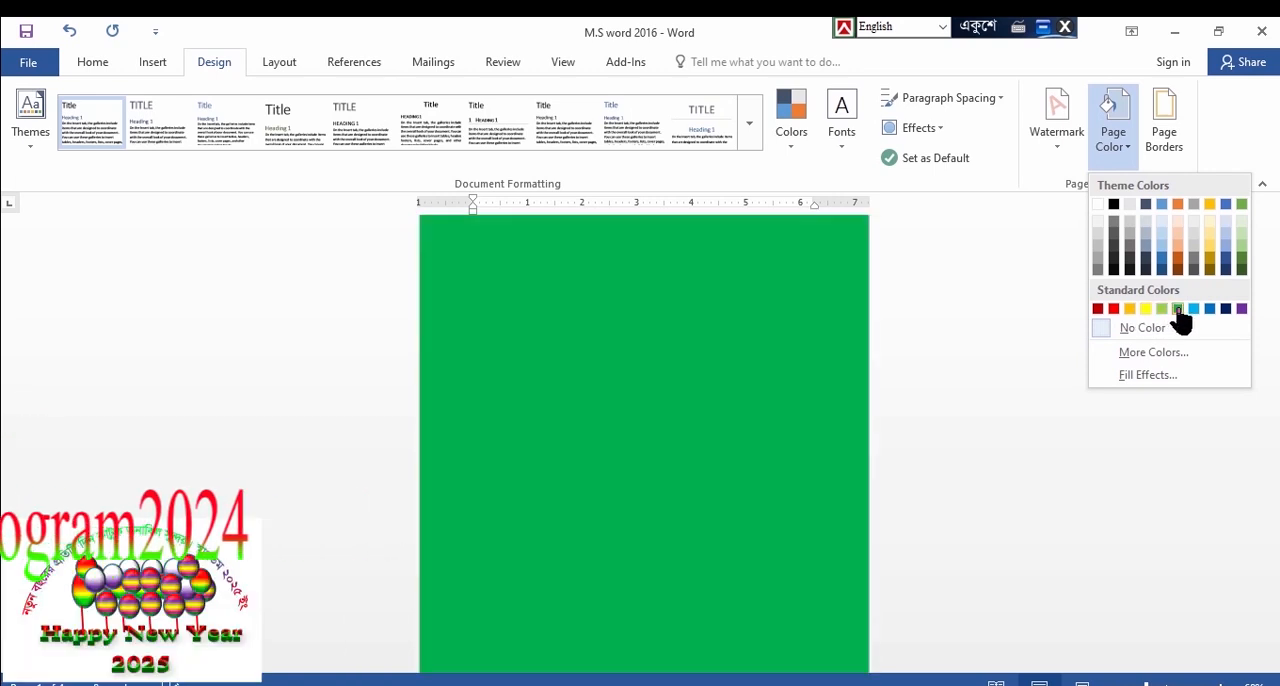
click(1178, 312)
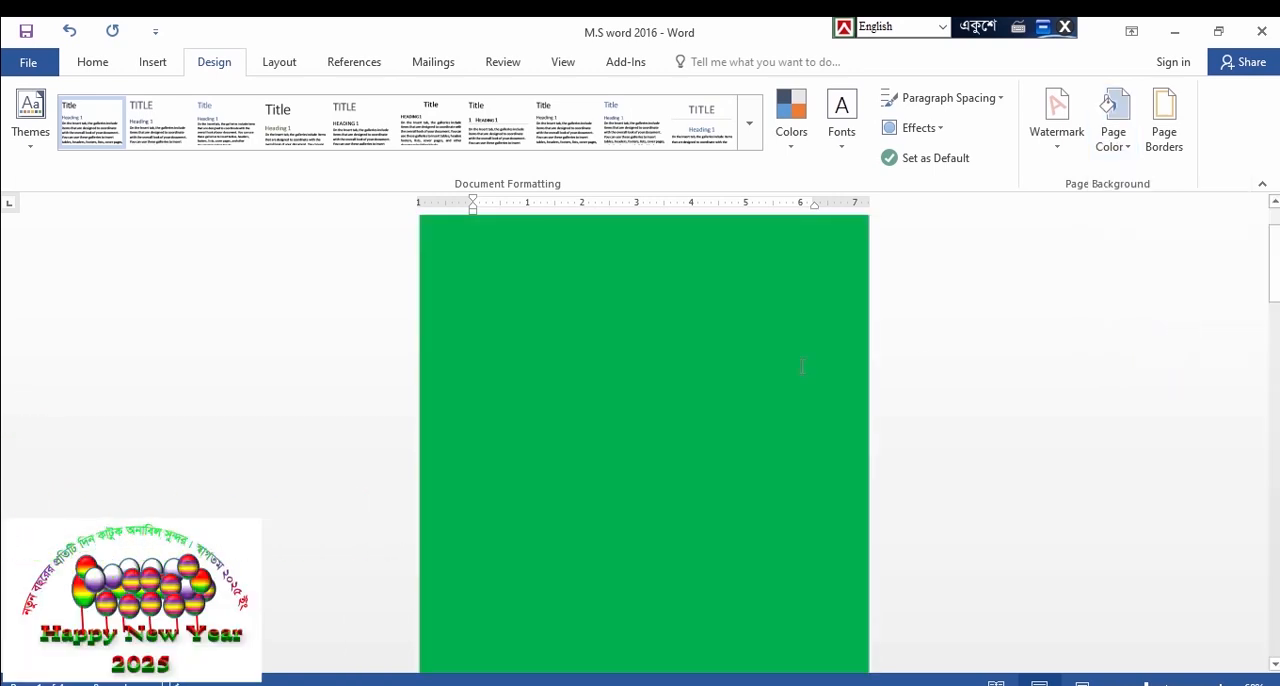
Apply a Box page border with a thick double-line style and 2¼ pt width to the whole document
click(1155, 145)
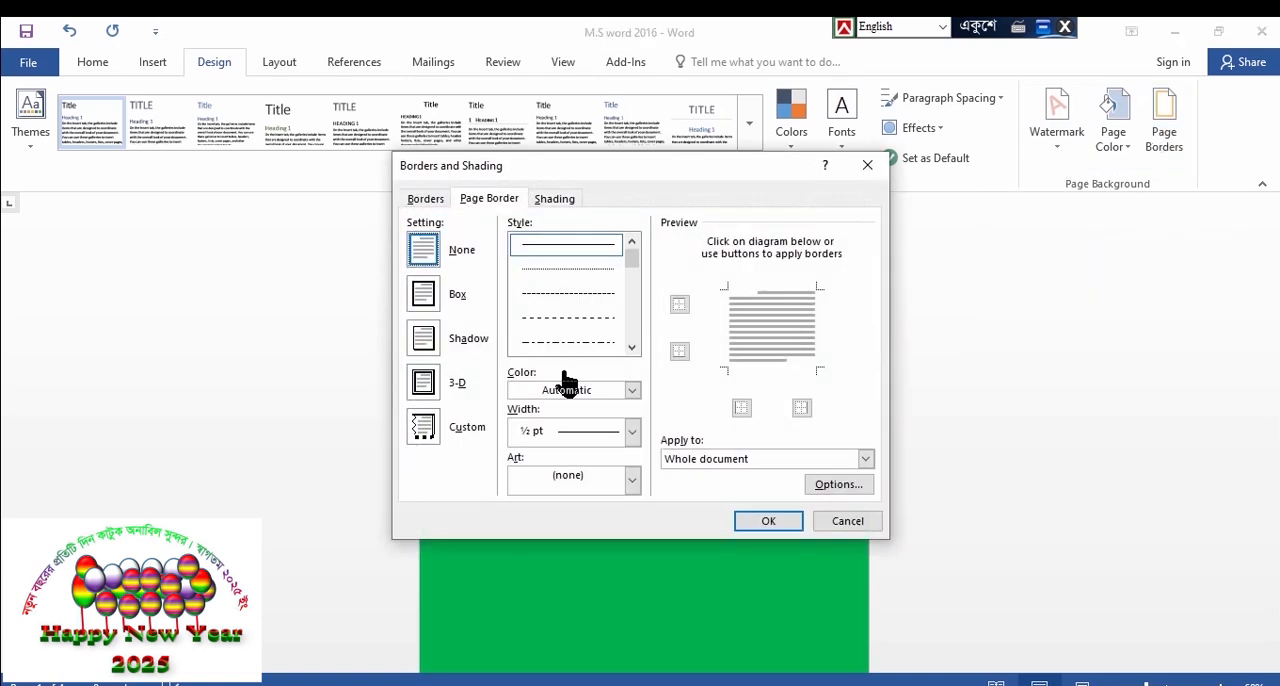
click(424, 300)
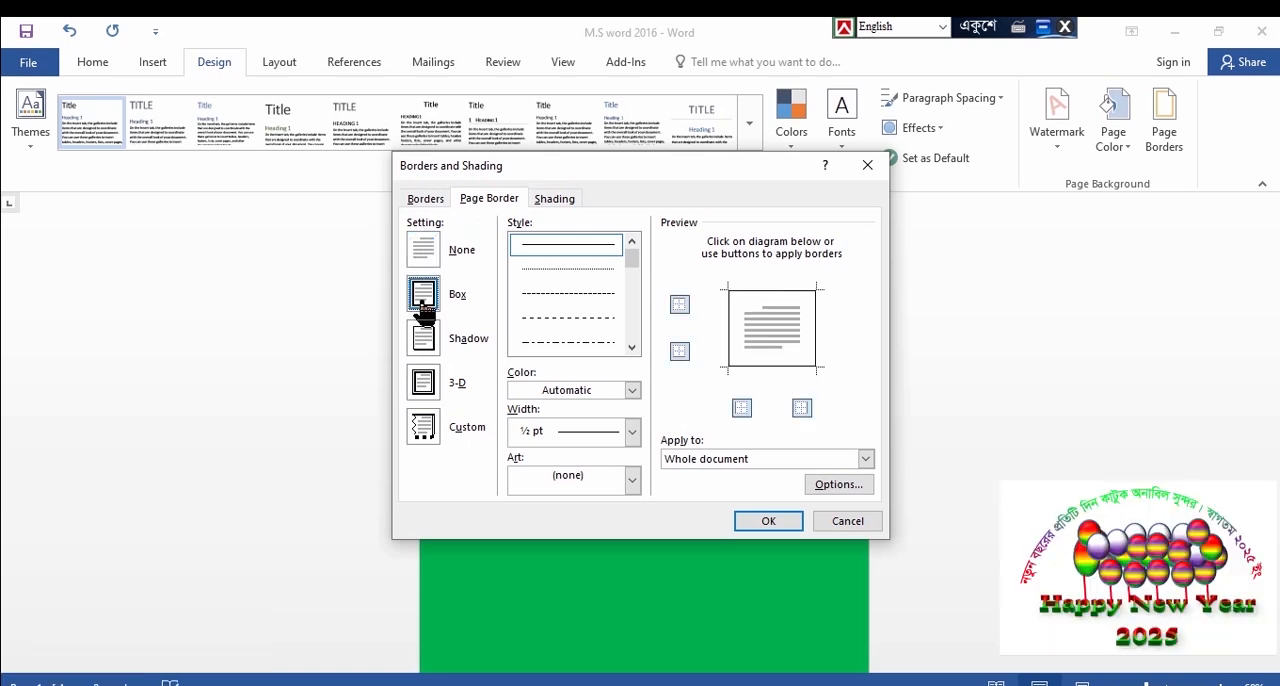
click(631, 348)
click(631, 348)
click(631, 348)
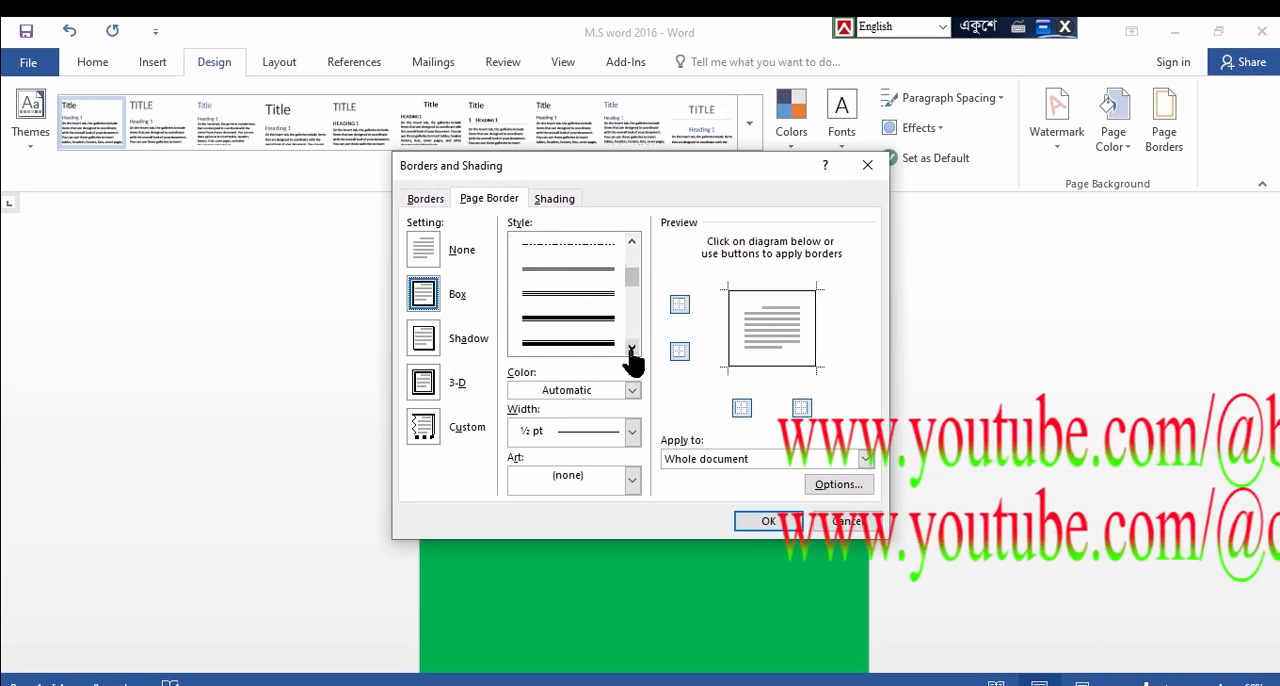
click(583, 325)
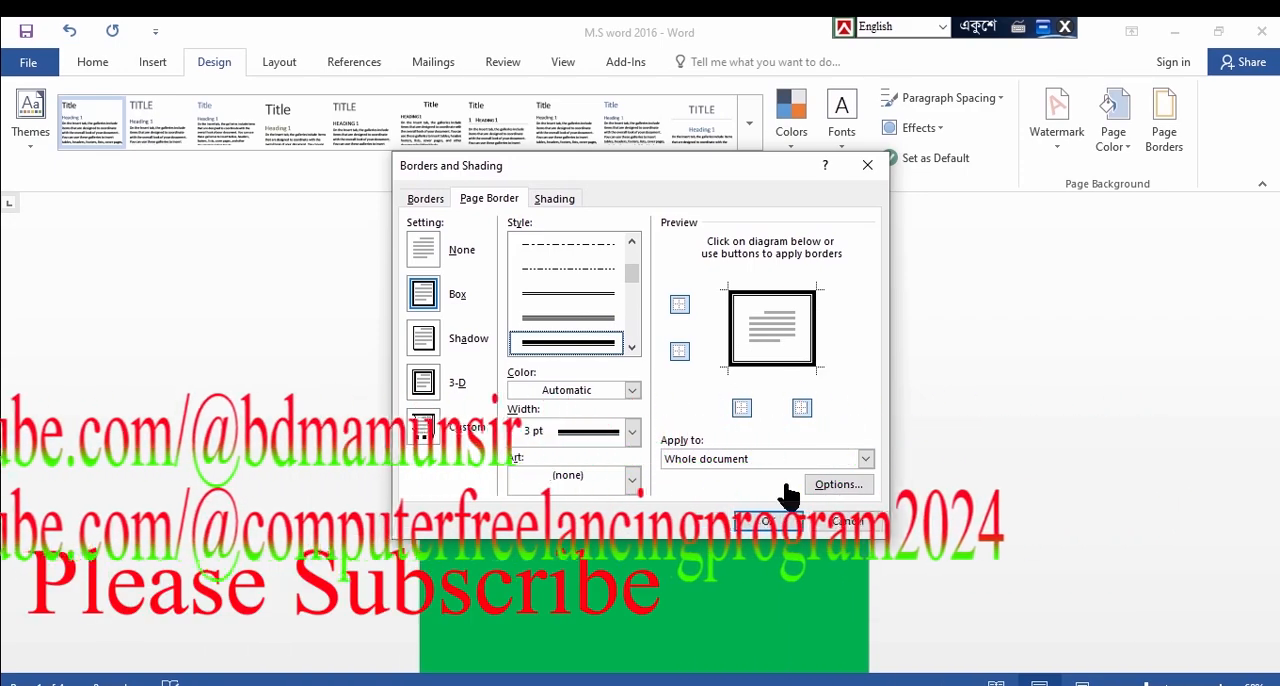
click(632, 431)
click(565, 537)
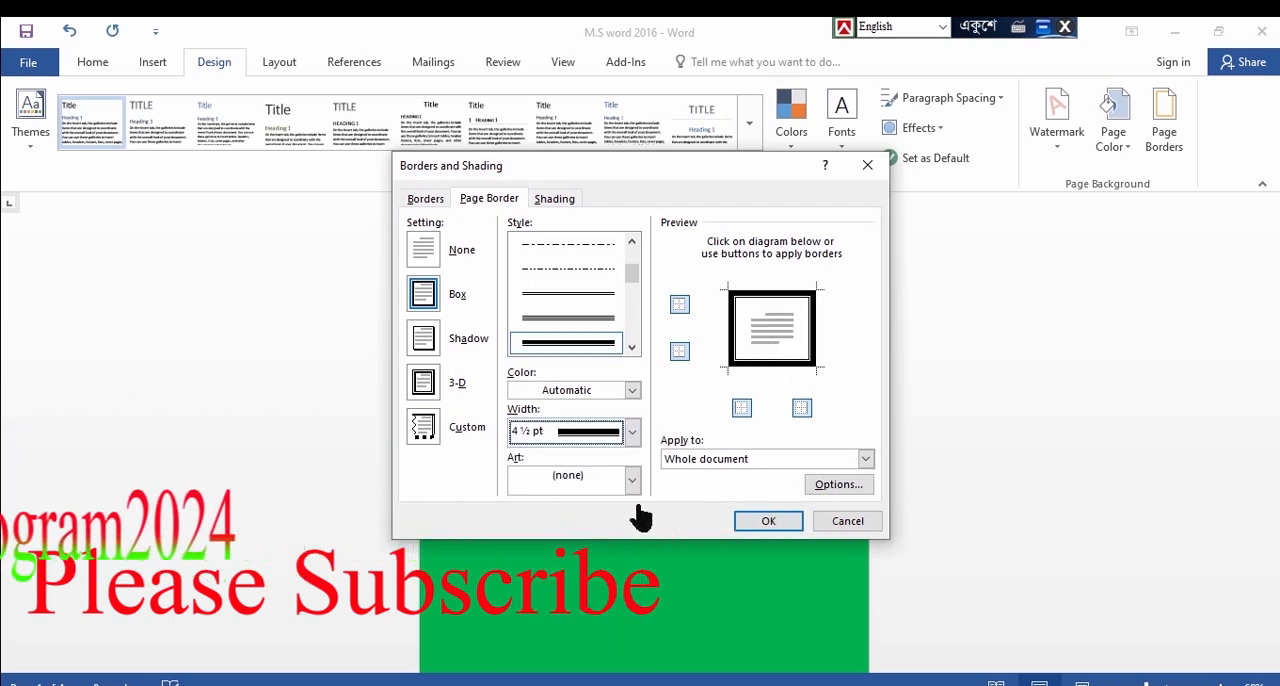
click(632, 431)
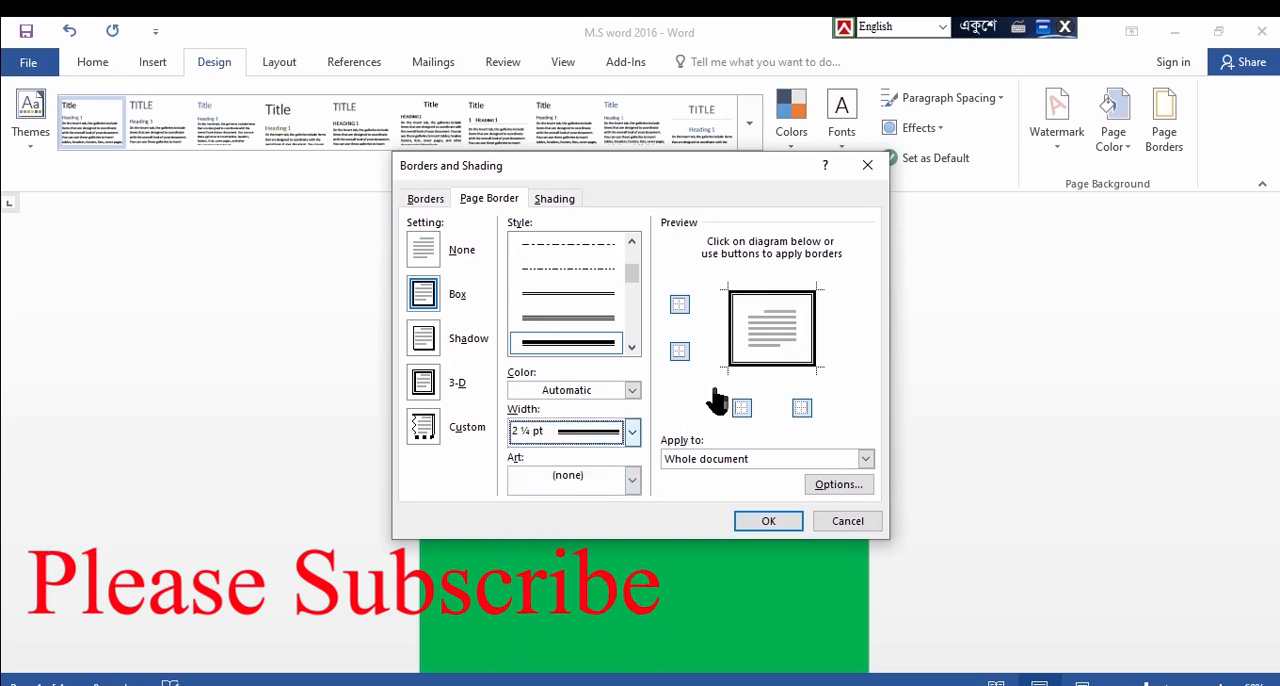
click(768, 522)
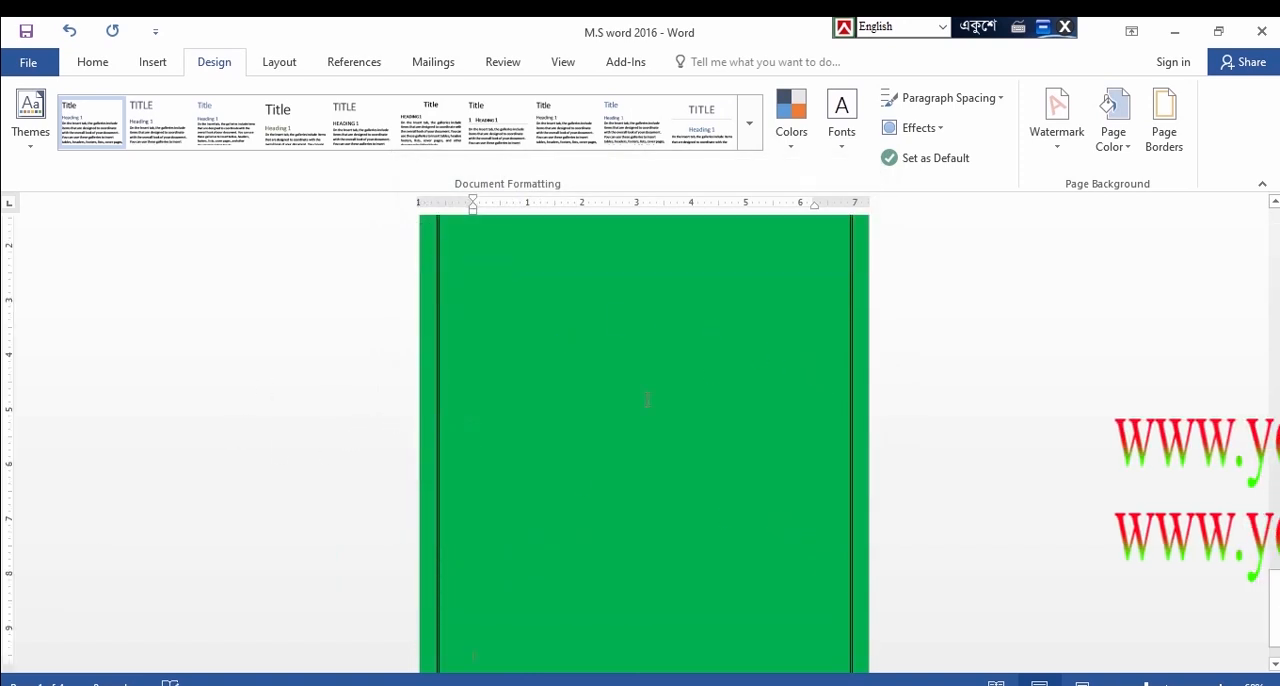
Remove the page border by setting the border to None
click(1160, 140)
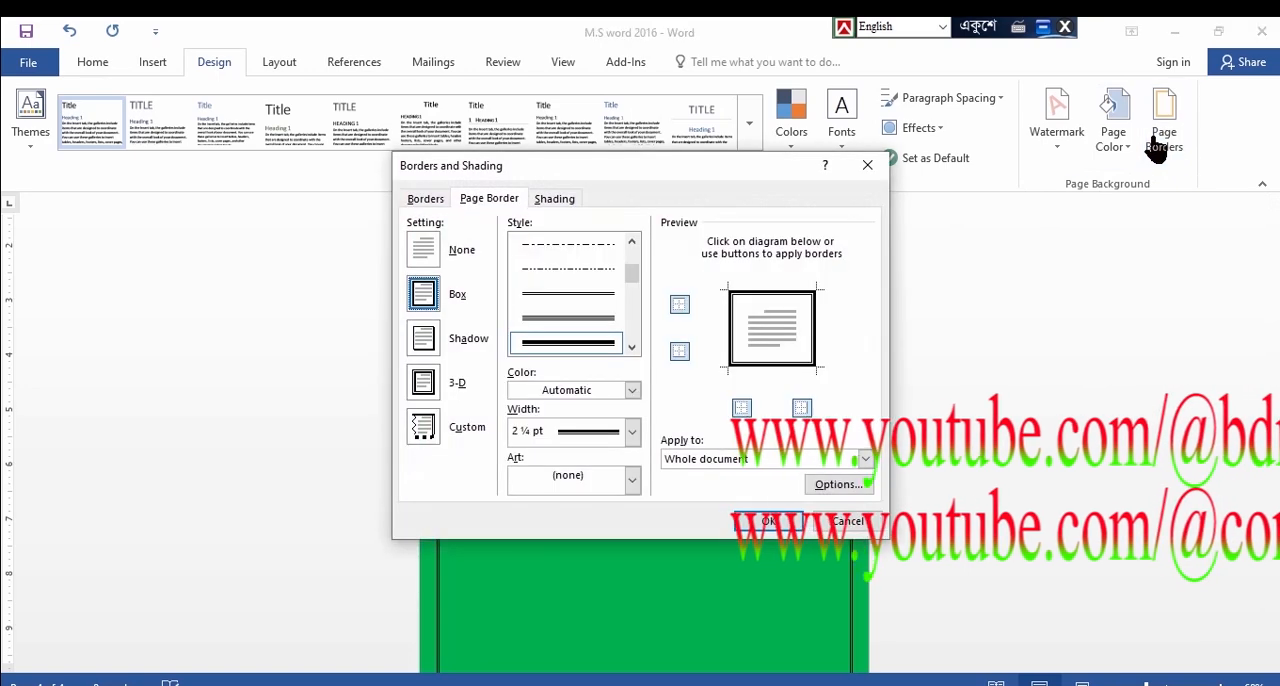
click(422, 250)
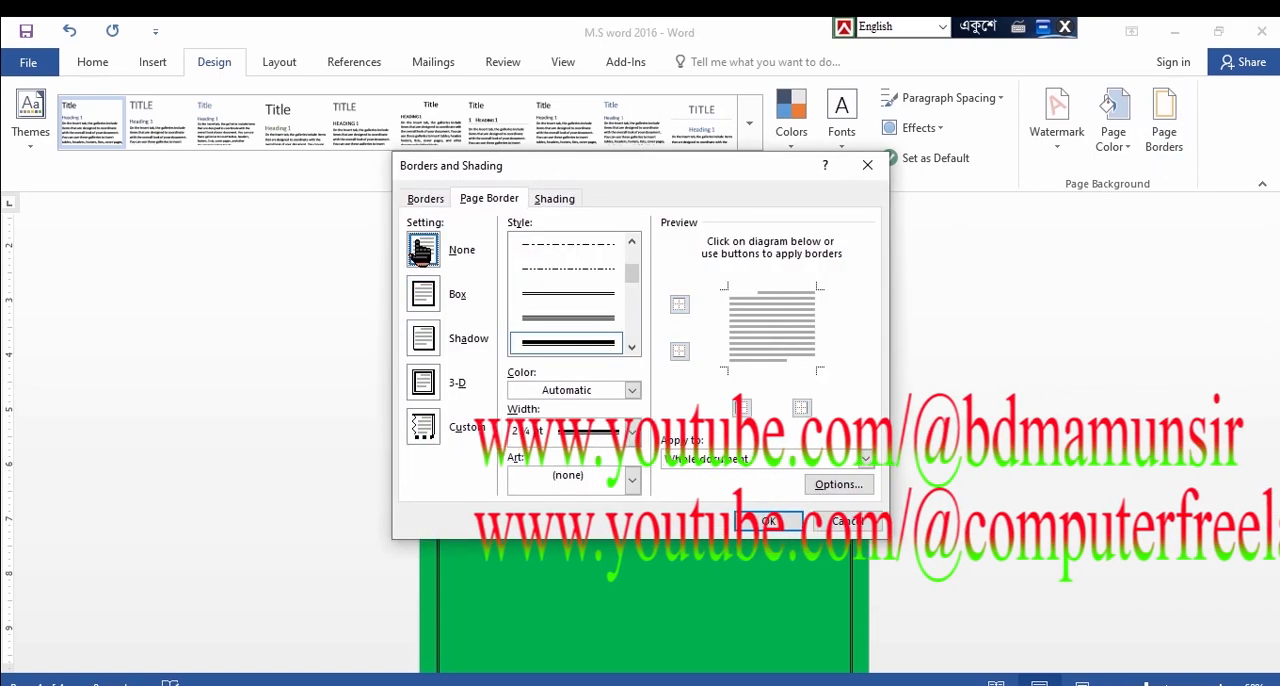
click(767, 520)
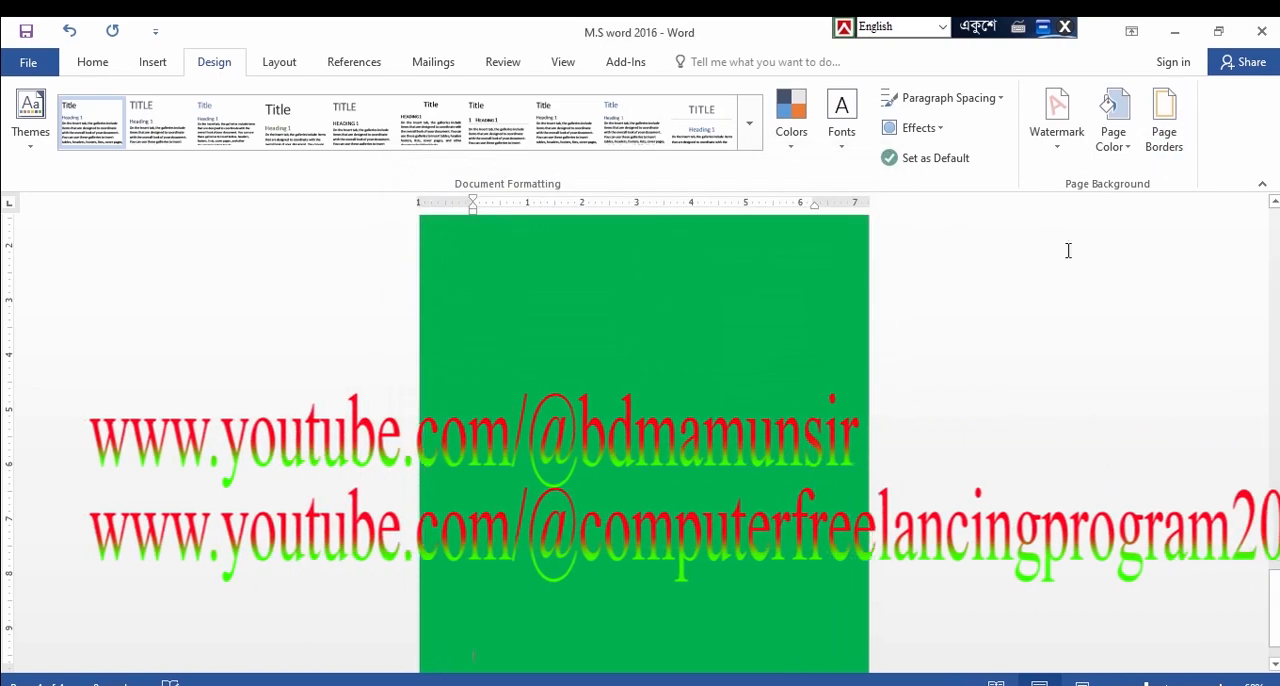
Apply a decorative art page border at 24 pt width to the whole document
click(1165, 140)
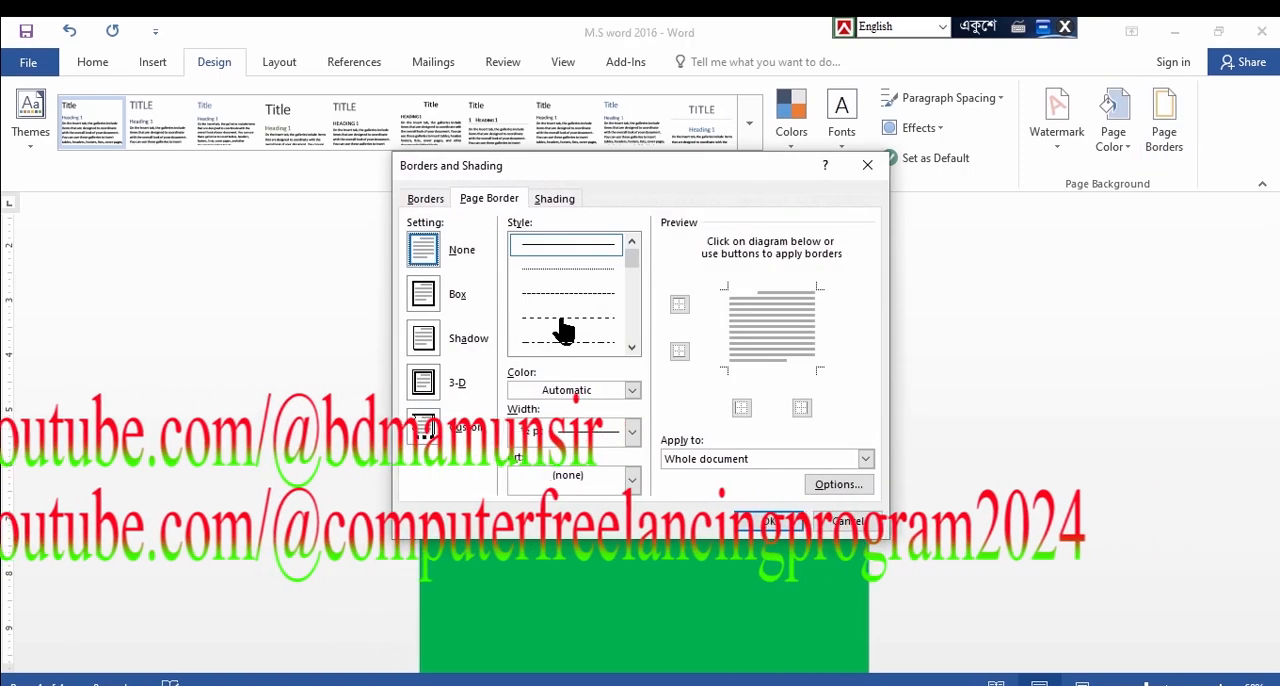
click(633, 481)
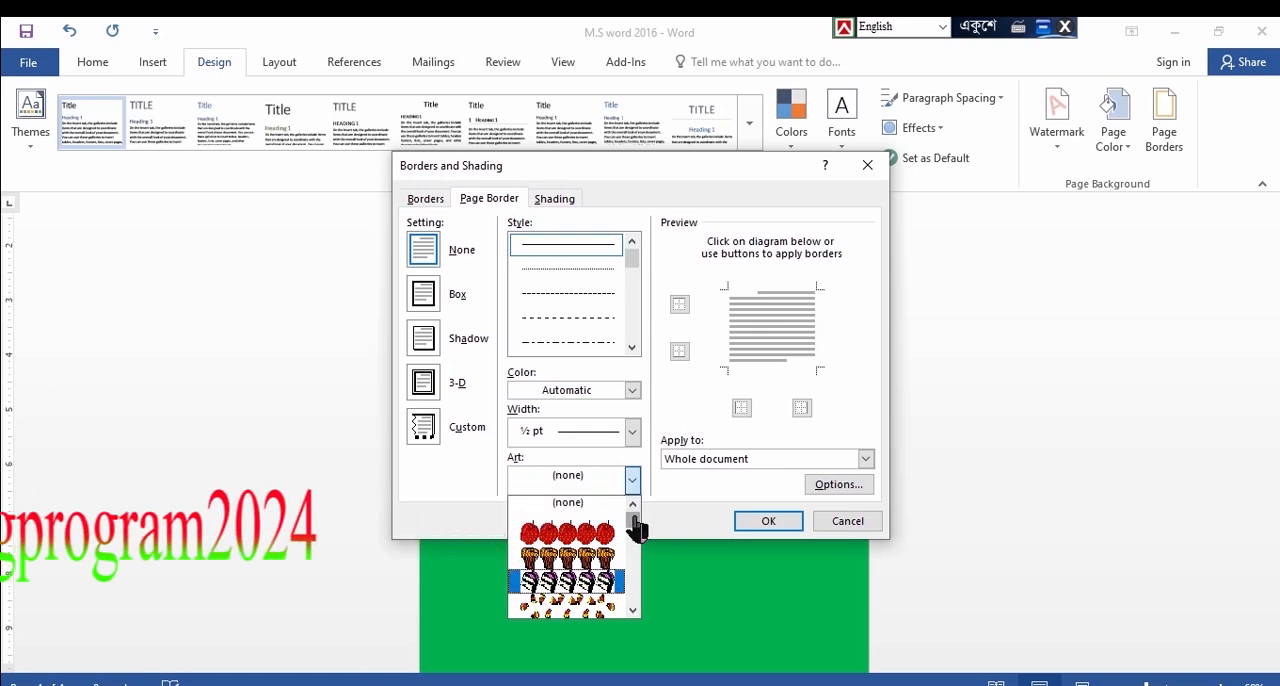
drag(634, 526, 638, 548)
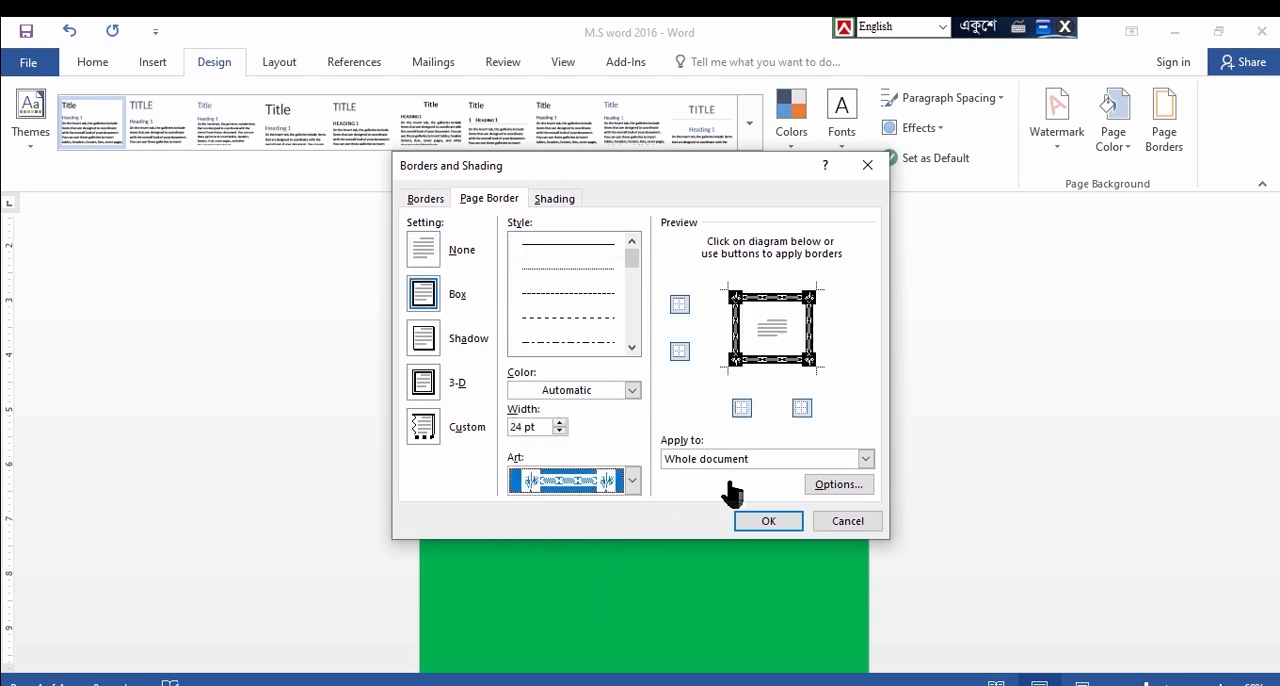
click(770, 521)
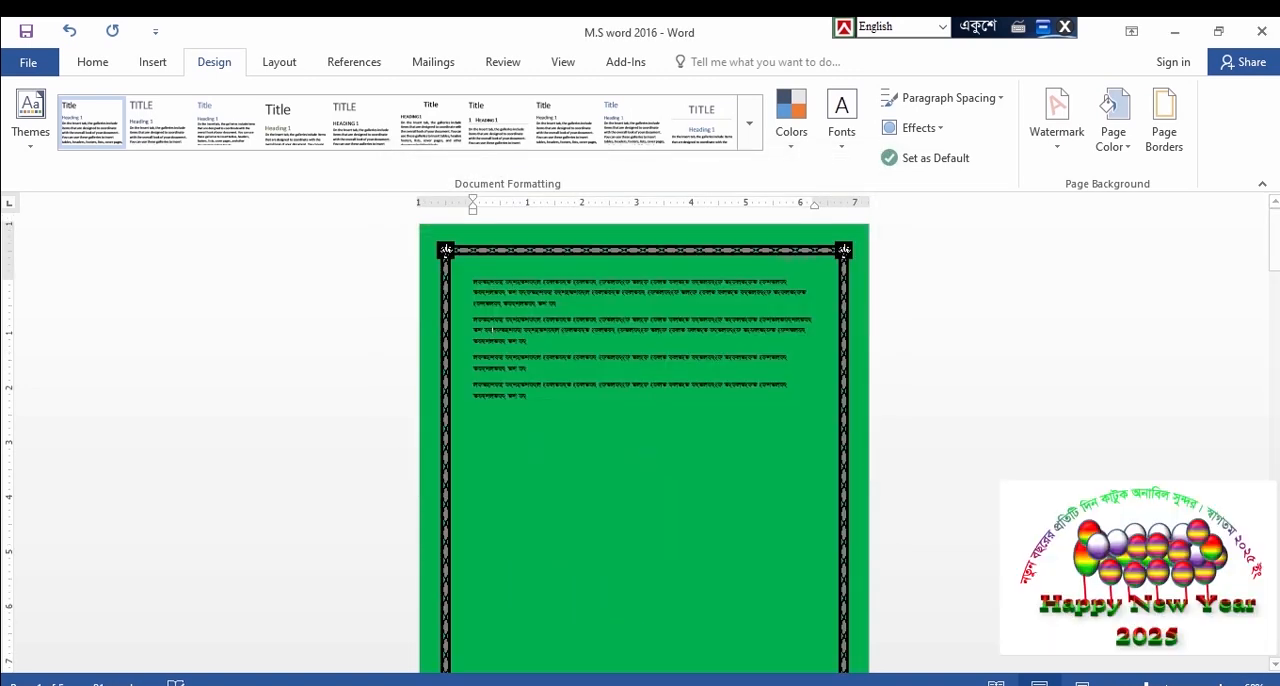
Select the body text and apply custom paragraph spacing defaults with multiple line spacing at 3.5
ctrl+scroll(861, 557, up, 5)
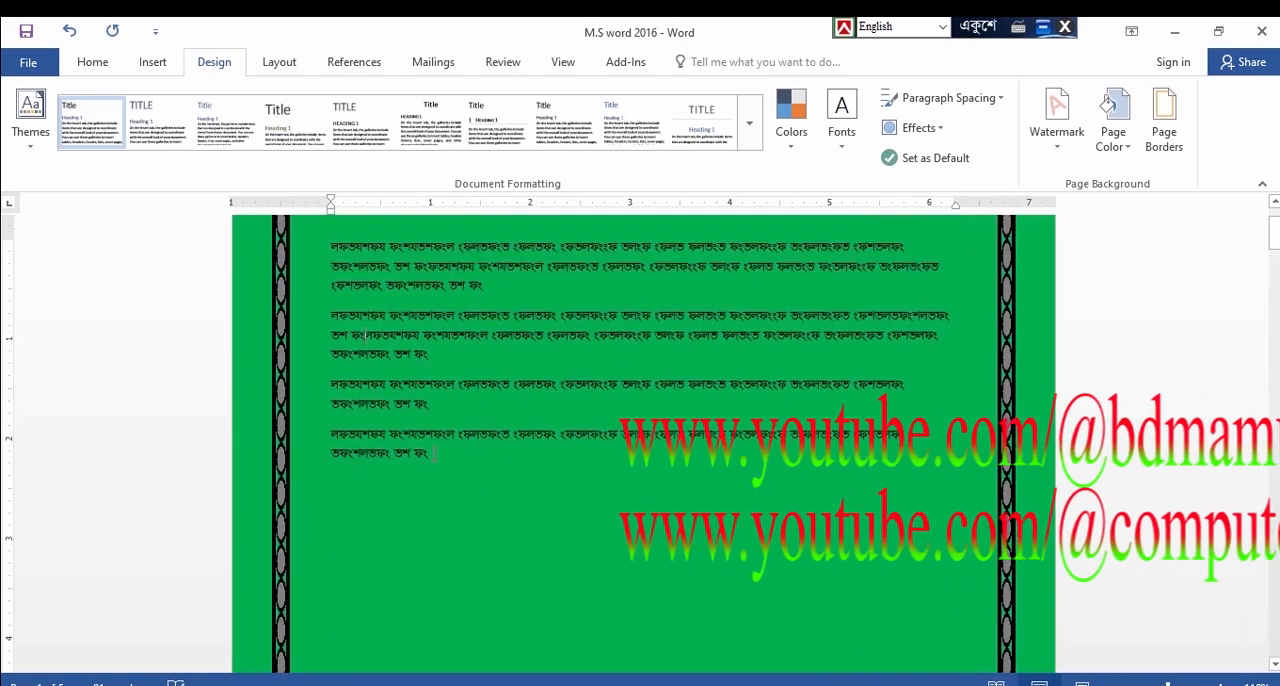
drag(476, 452, 332, 246)
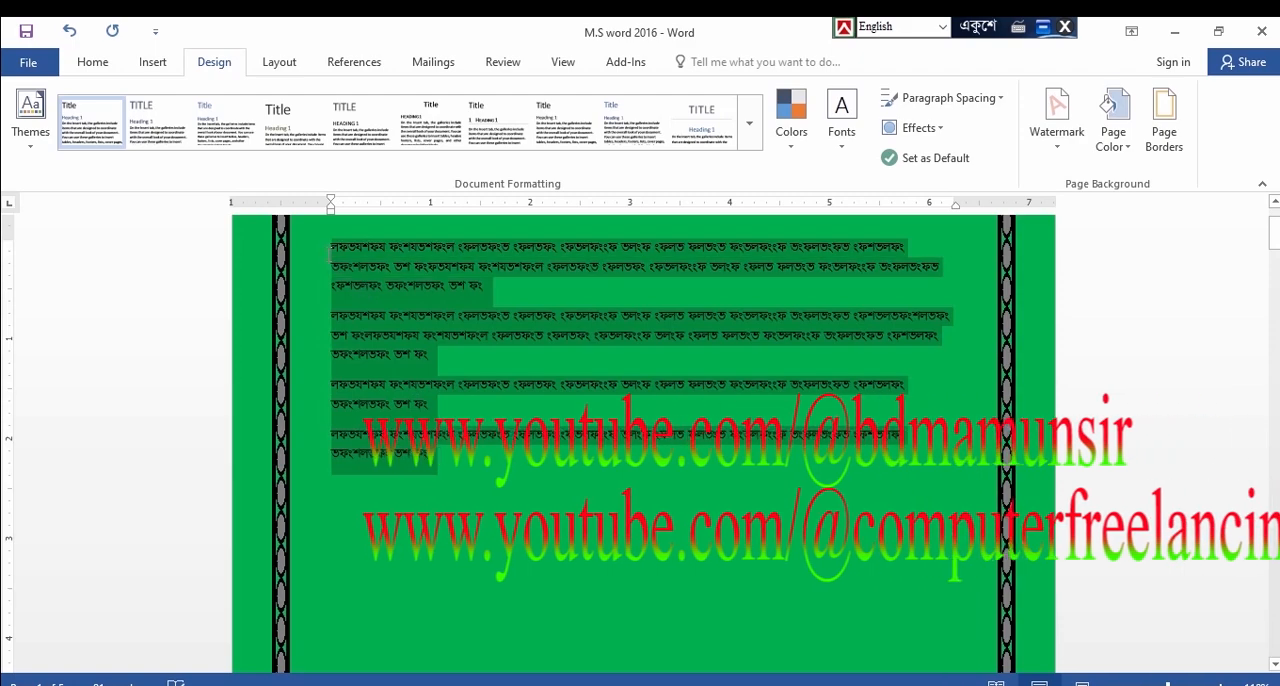
click(996, 100)
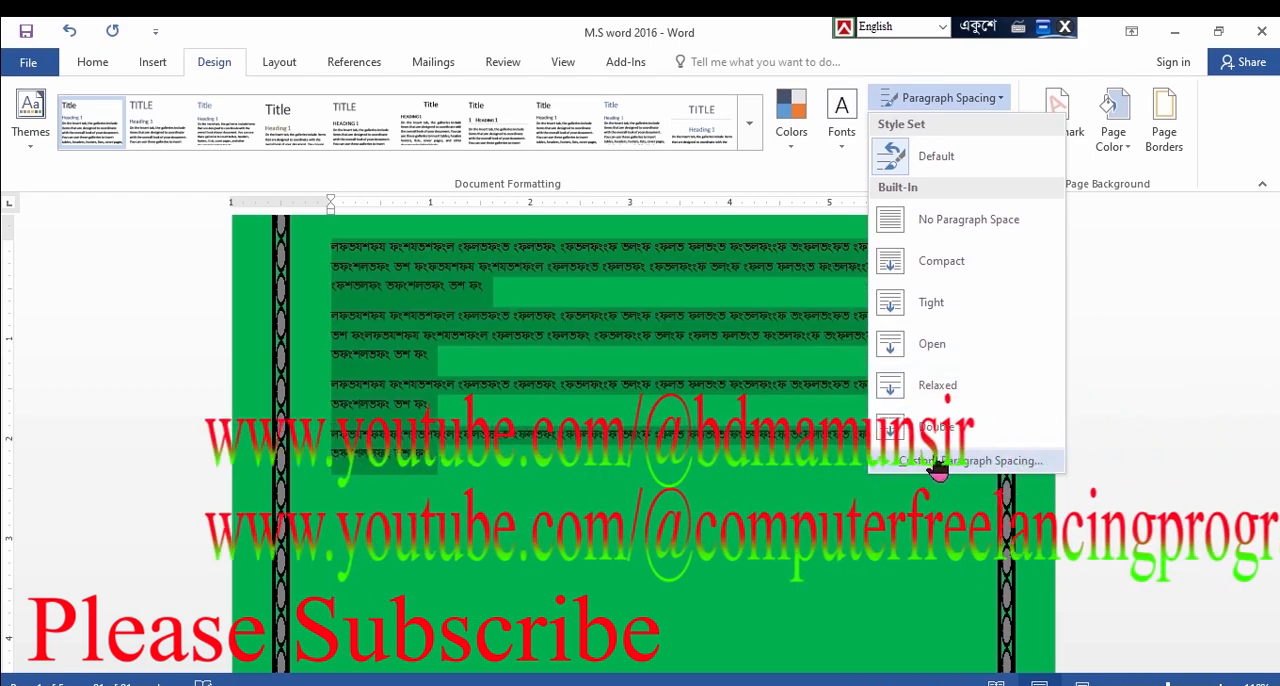
click(945, 461)
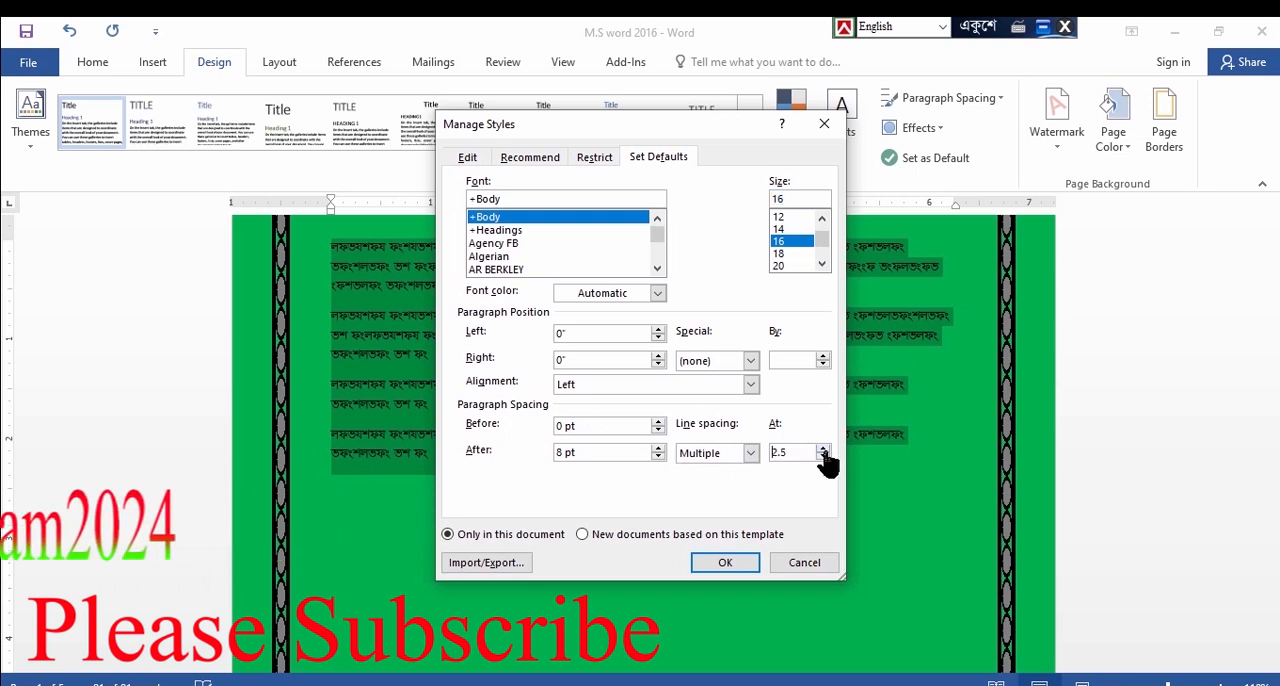
click(713, 567)
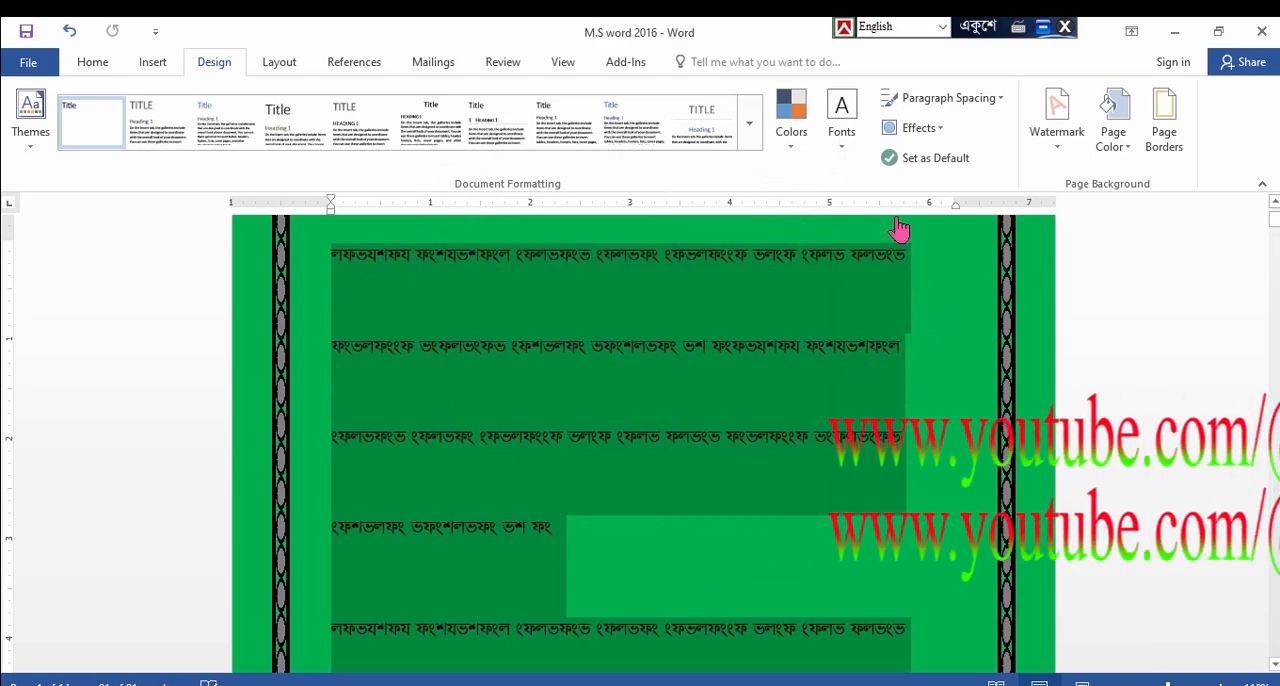
Reopen custom paragraph spacing and lower the multiple line spacing value by three steps
click(988, 100)
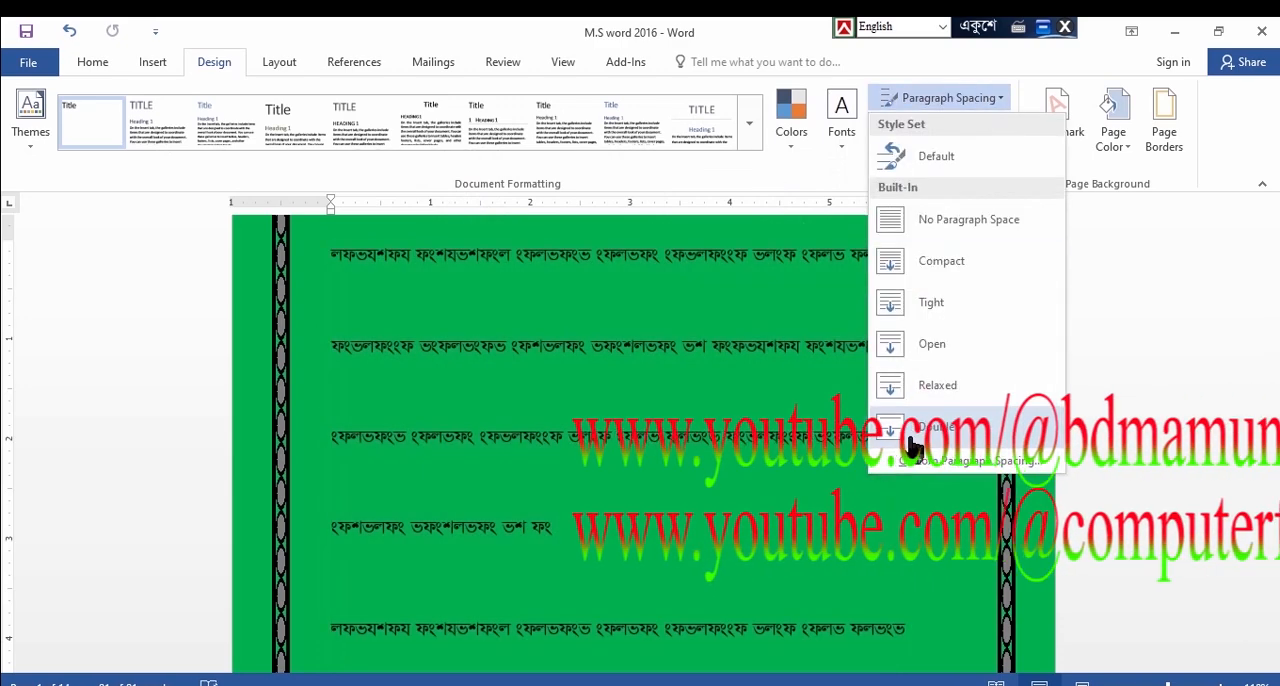
click(916, 478)
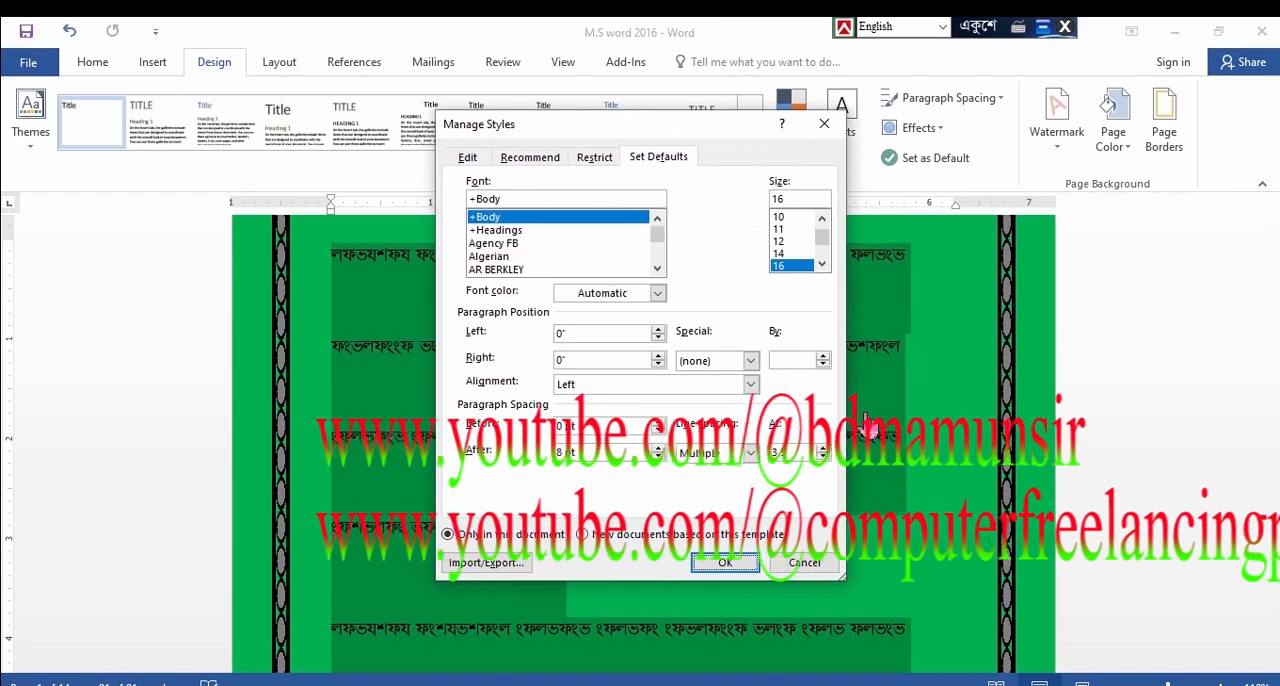
click(823, 458)
click(823, 458)
click(823, 458)
click(823, 458)
click(823, 458)
click(722, 563)
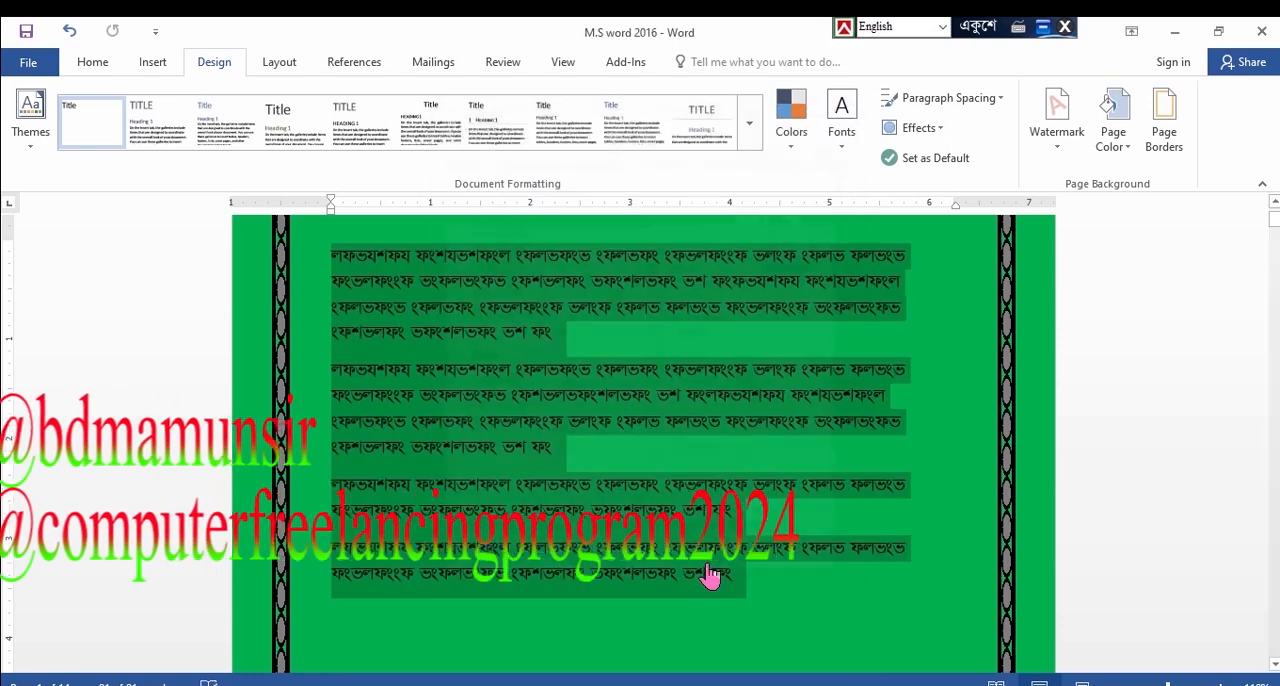